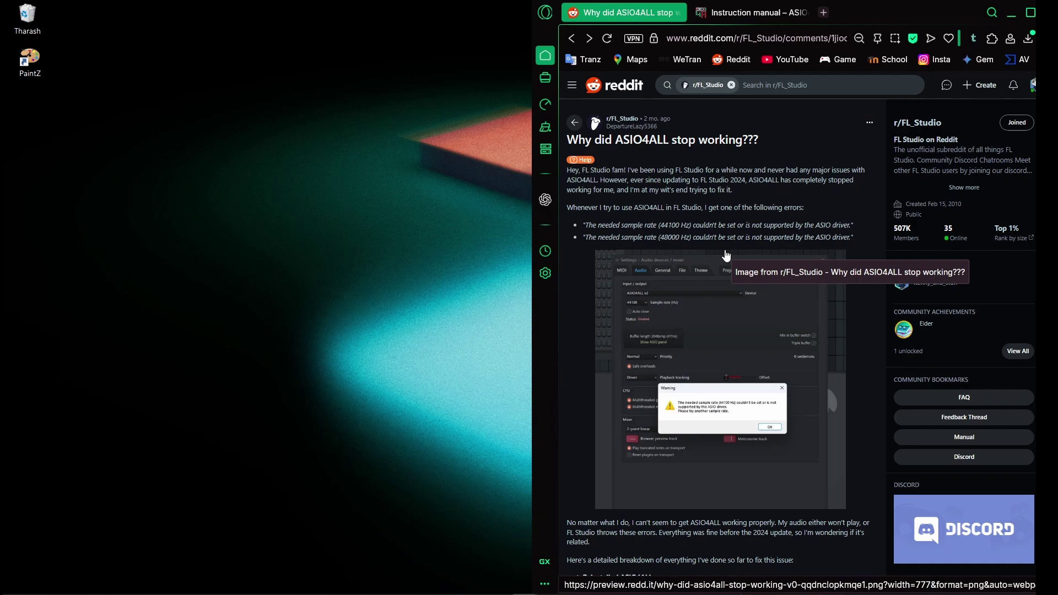
Step: Review the sample rate errors described at the start of the Reddit post about ASIO4ALL
drag(567, 169, 689, 238)
click(636, 208)
scroll(642, 248, down, 8)
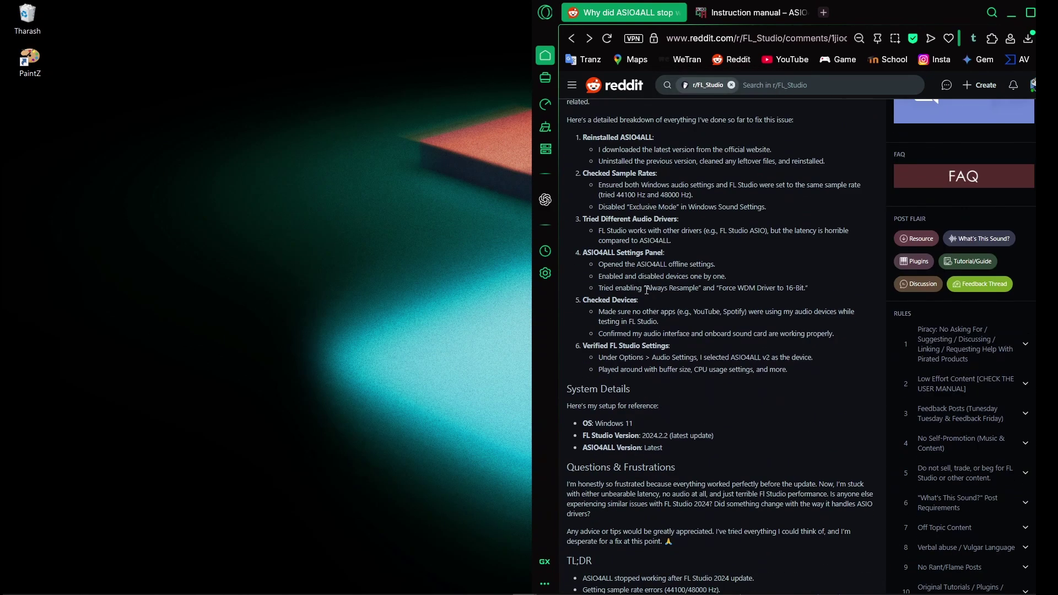
Step: Examine the Reddit post's numbered list of attempted fixes, from reinstalling ASIO4ALL to verifying the FL Studio settings
scroll(637, 304, up, 3)
drag(583, 289, 805, 522)
click(763, 389)
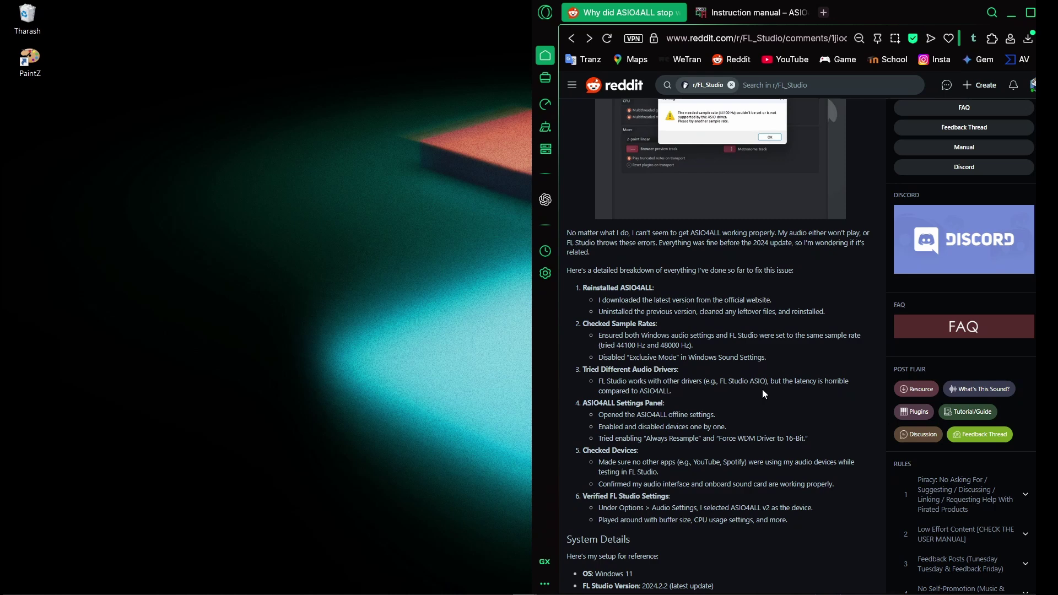
scroll(784, 395, down, 1)
scroll(784, 395, down, 1)
drag(575, 257, 805, 492)
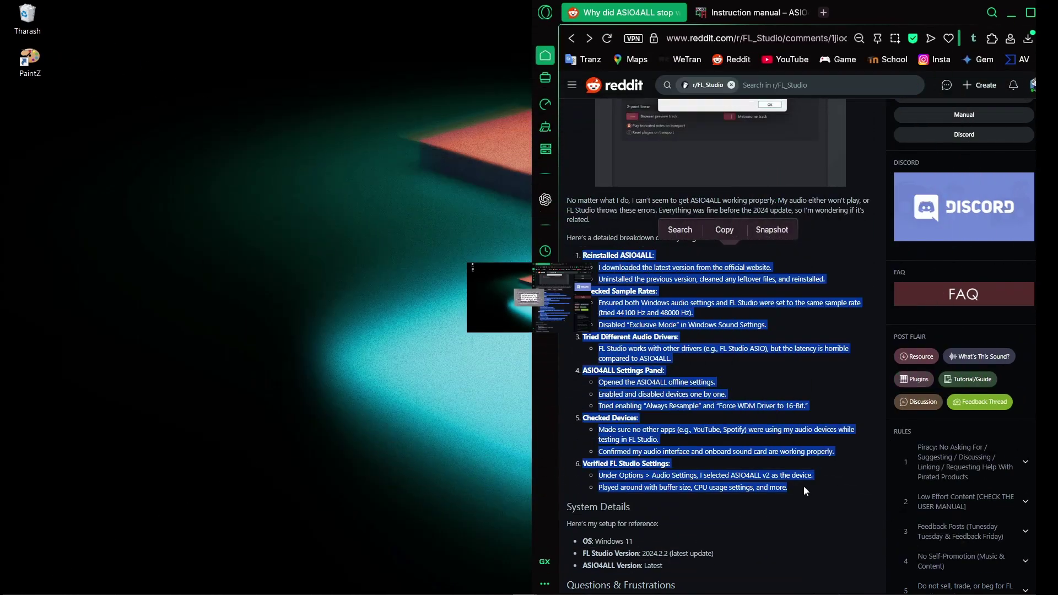
drag(827, 487, 617, 265)
click(631, 302)
scroll(621, 286, down, 2)
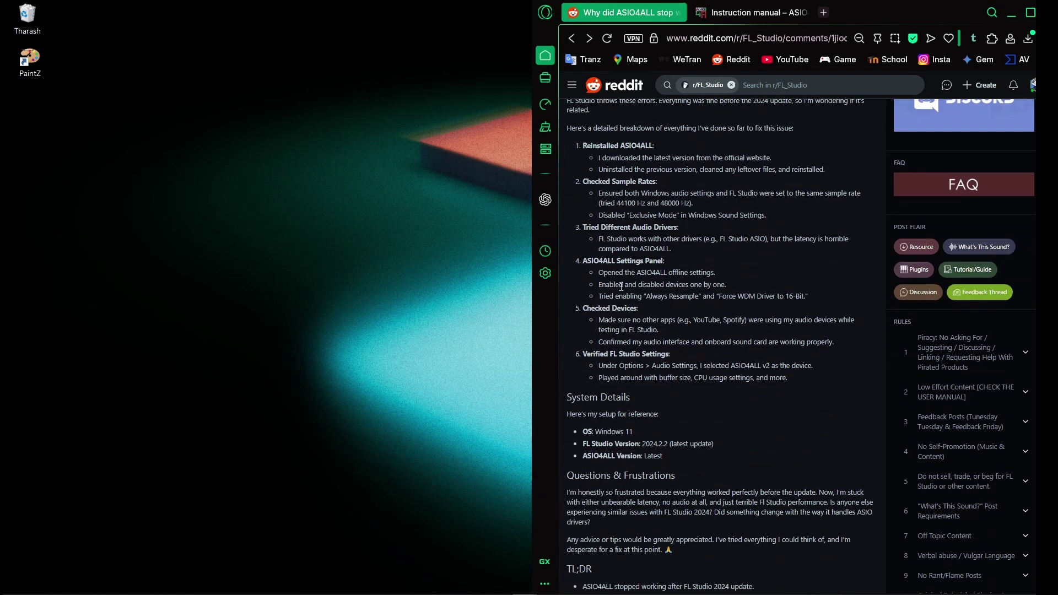
drag(570, 150, 797, 381)
click(798, 380)
scroll(788, 349, up, 4)
Step: Switch to the ASIO4ALL website and open its Version History page
click(731, 16)
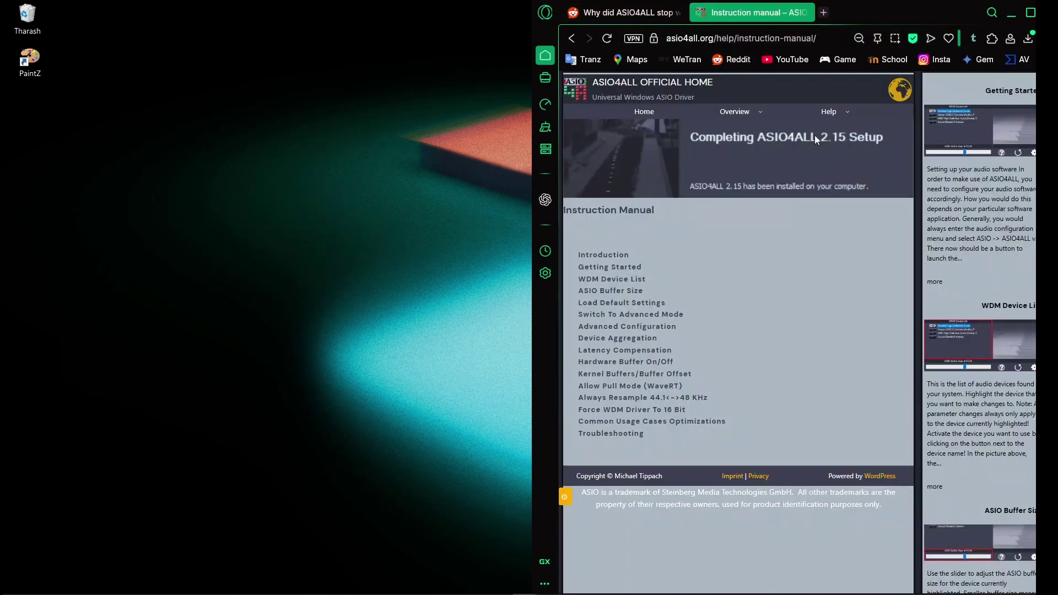
mouse_move(829, 113)
click(847, 141)
mouse_move(828, 119)
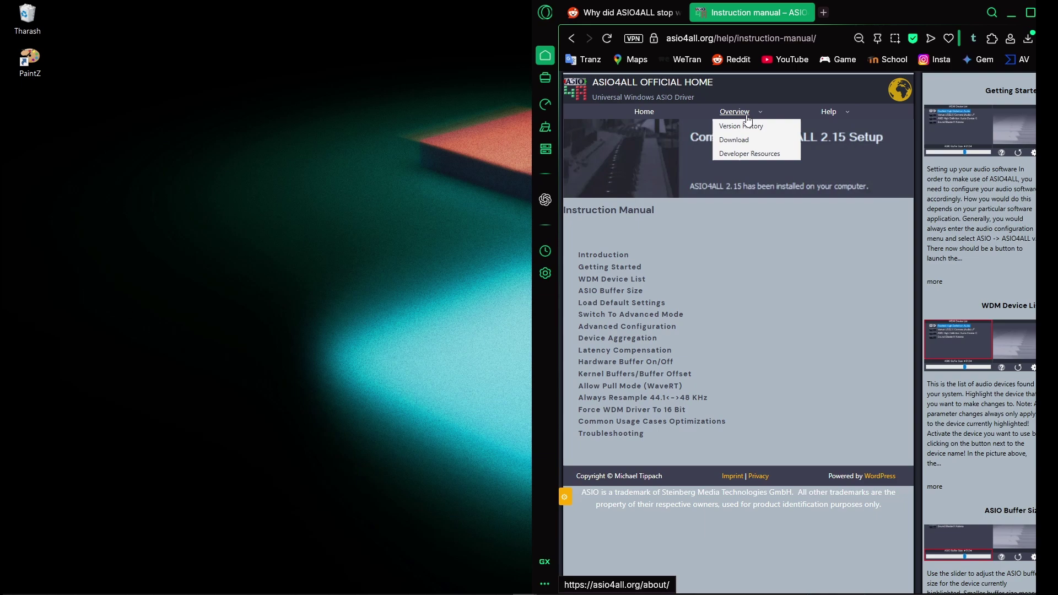
click(741, 125)
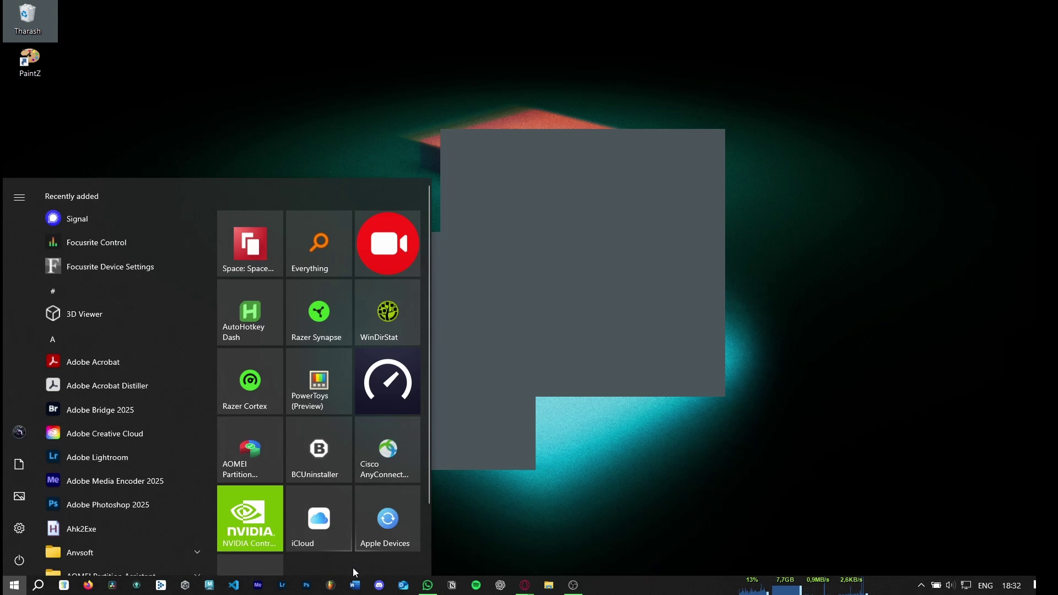
Step: Launch FL Studio, try to select ASIO4ALL v2 as the audio device, and dismiss the warning
click(333, 585)
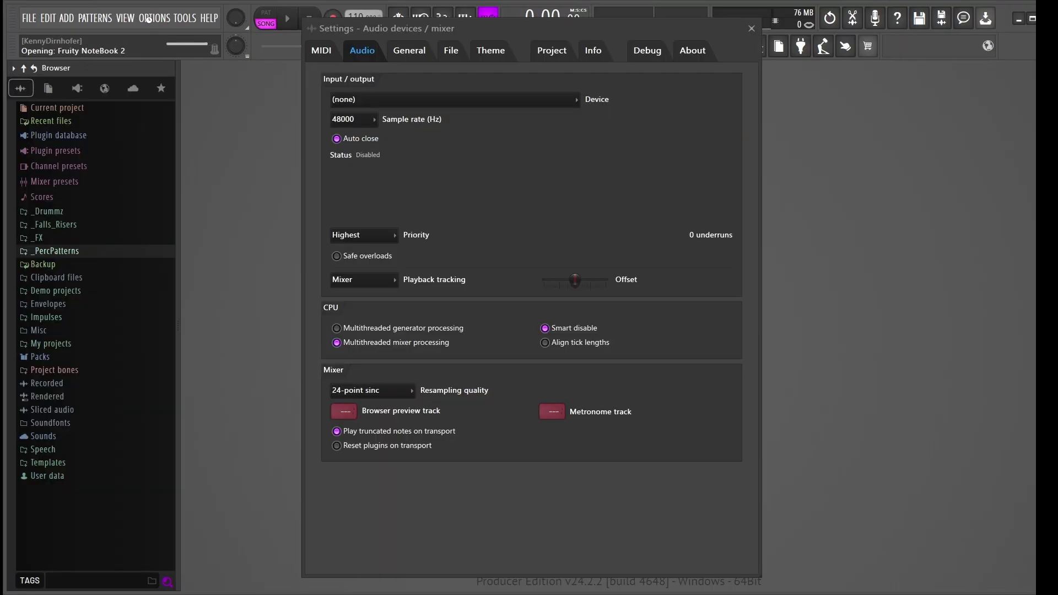
click(149, 19)
click(364, 79)
click(365, 99)
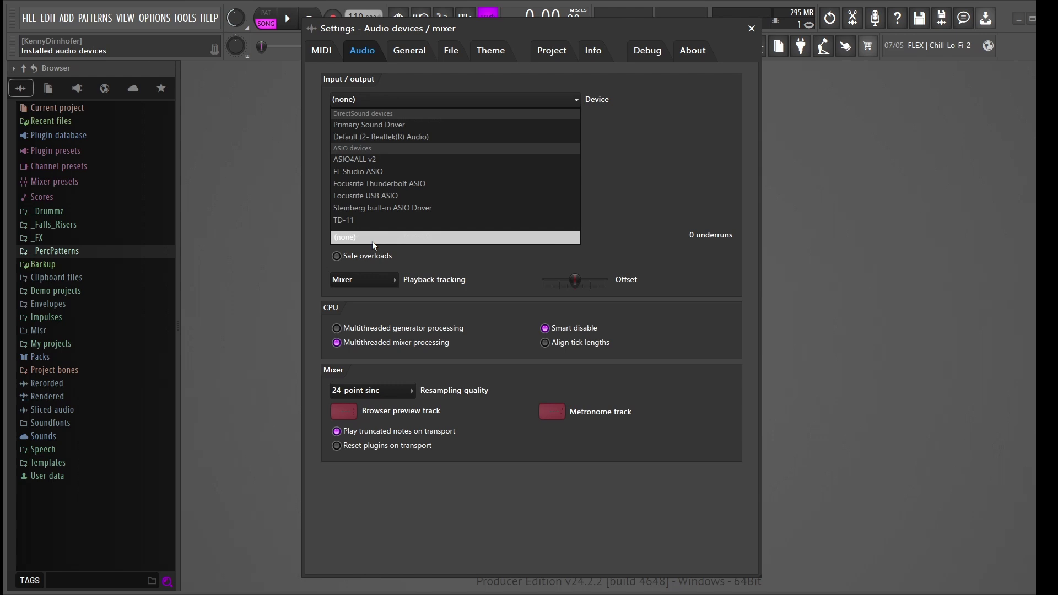
click(355, 159)
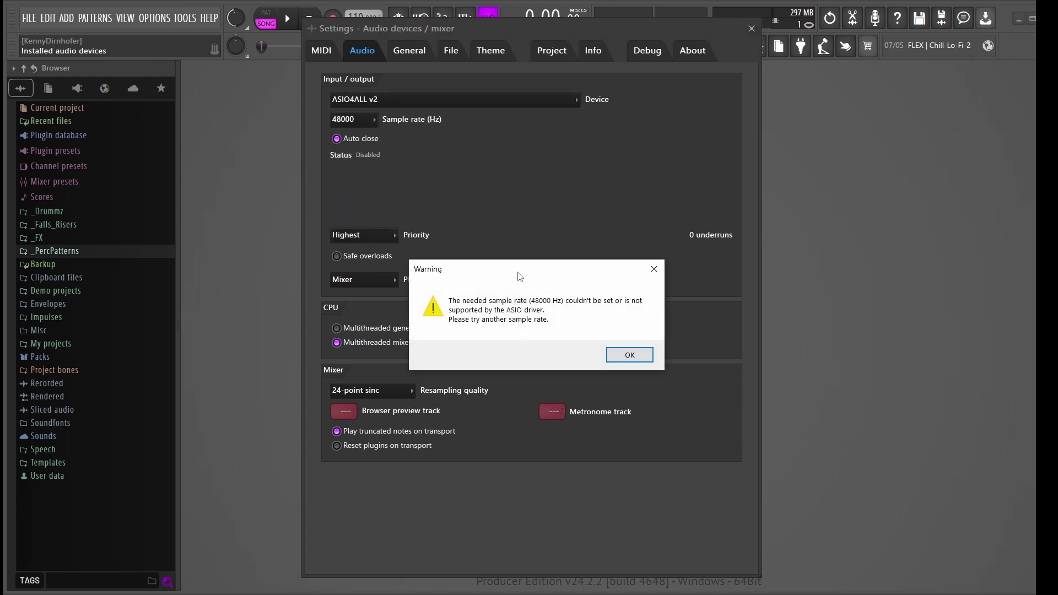
drag(517, 270, 469, 193)
click(582, 278)
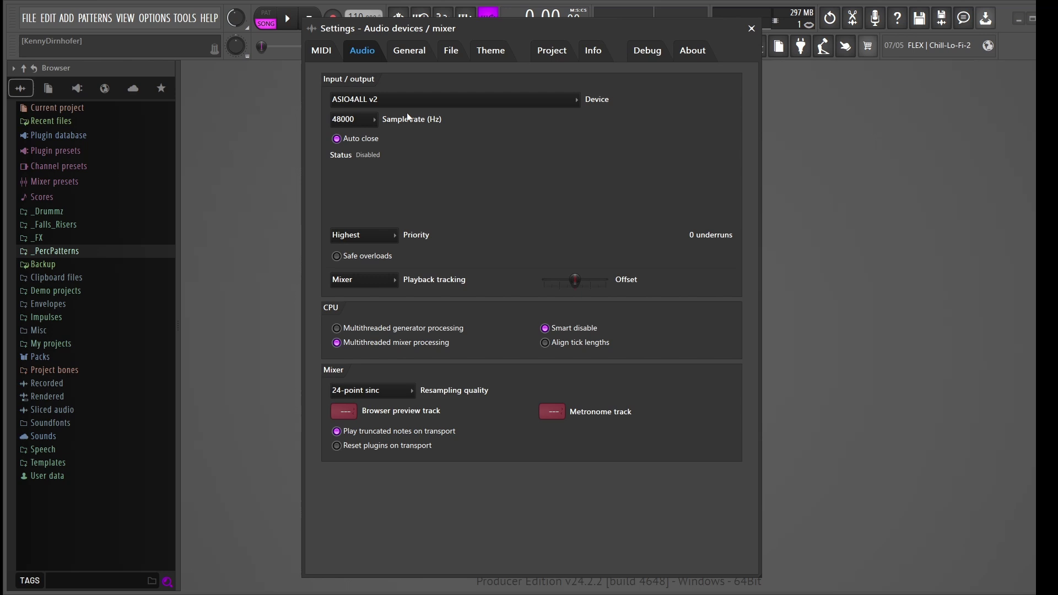
Step: Set the audio device back to (none) and close the audio settings
click(399, 103)
click(359, 237)
click(753, 29)
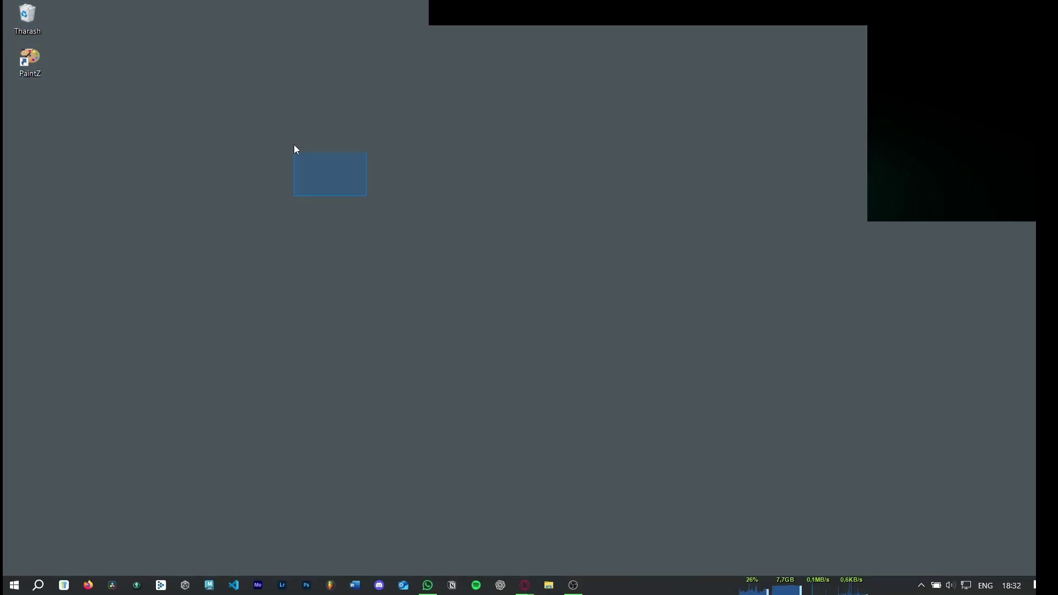
Step: Launch Bulk Crap Uninstaller and bring the web browser back up beside it
key(super)
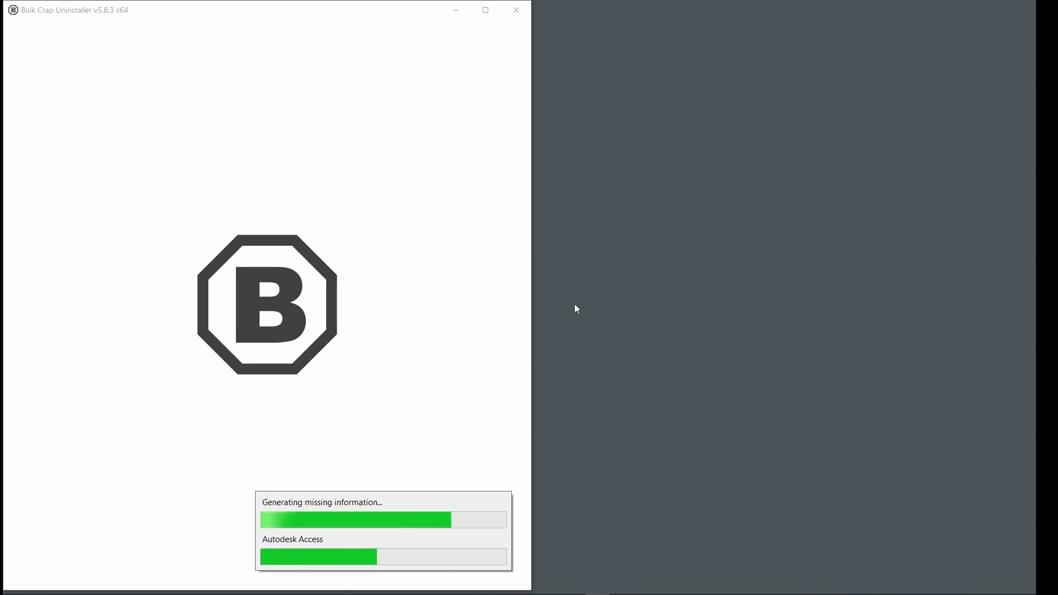
key(alt+Tab)
click(558, 306)
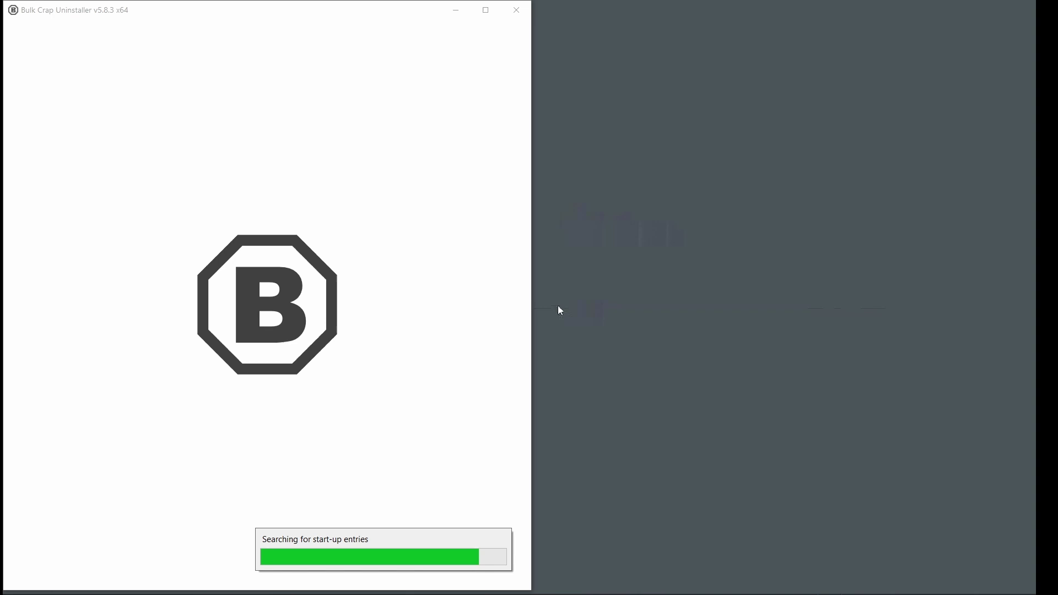
Step: Search the web for "bcu uninstaller" in a new tab, and close that tab and minimize the browser
click(826, 13)
text(BCU UNINTA)
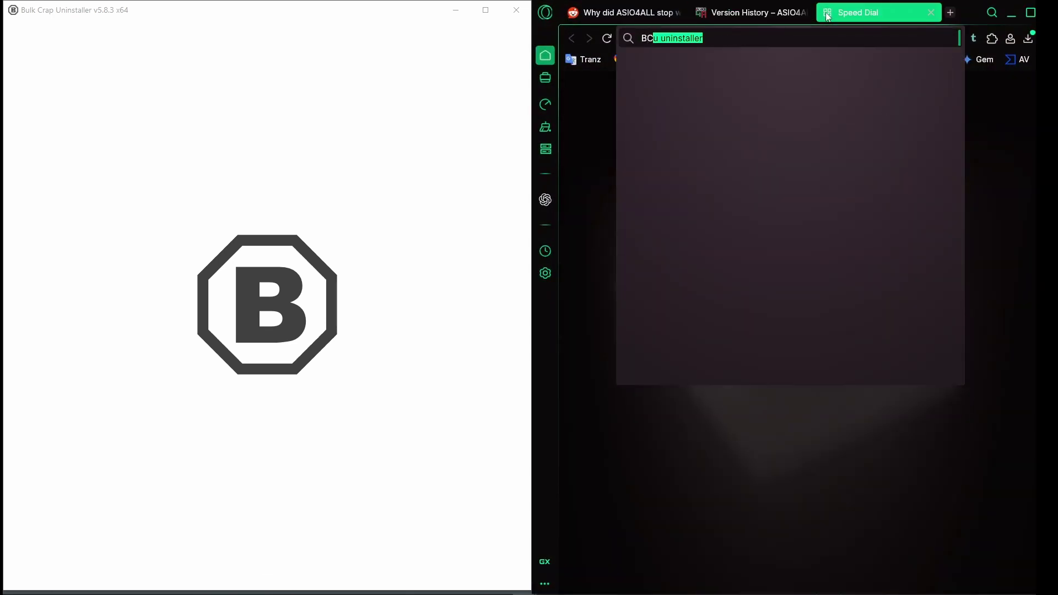
key(BackSpace)
key(BackSpace)
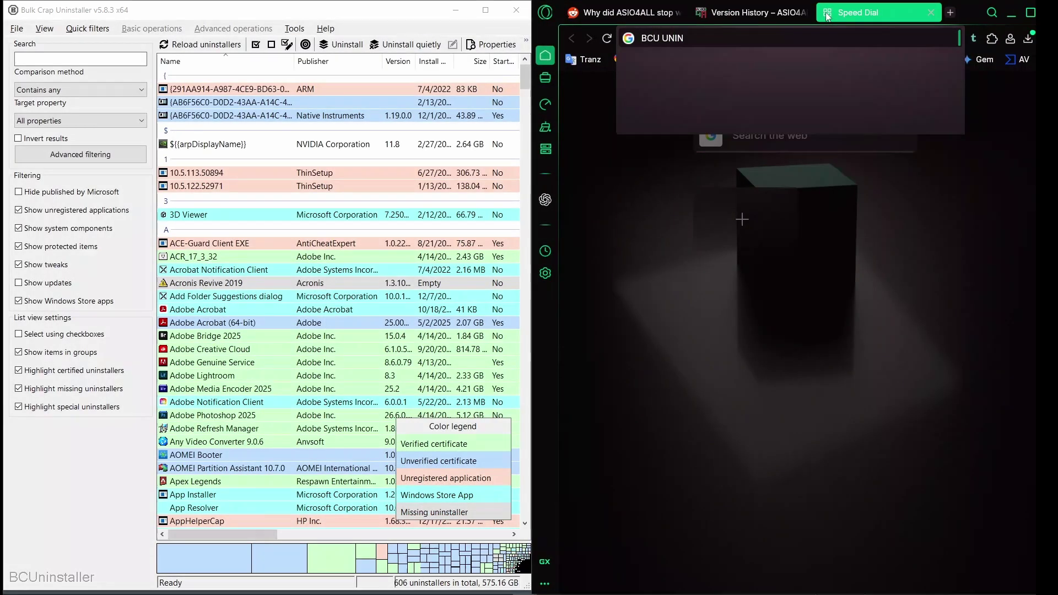
key(Return)
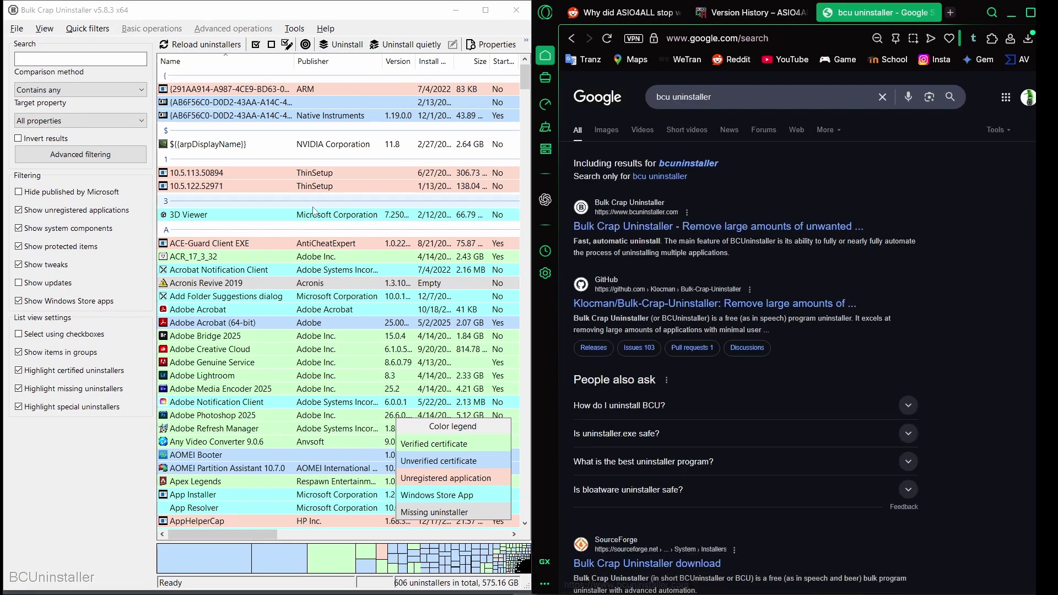
middle_click(890, 19)
click(1011, 12)
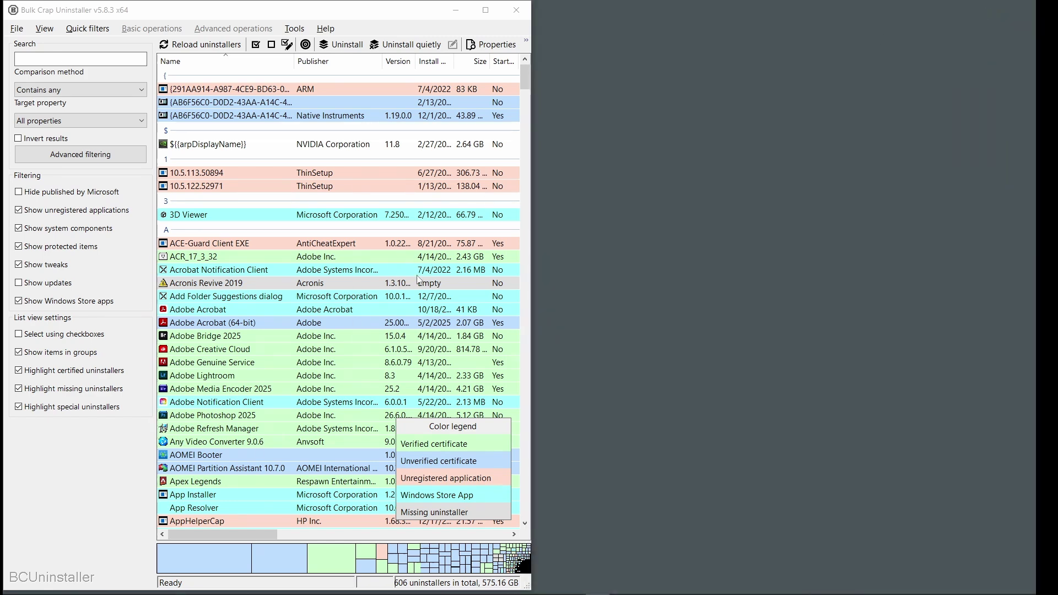
Step: Find ASIO4ALL in the list of installed applications and start its regular uninstallation
key(alt+Tab)
key(alt+Tab)
scroll(298, 342, down, 1)
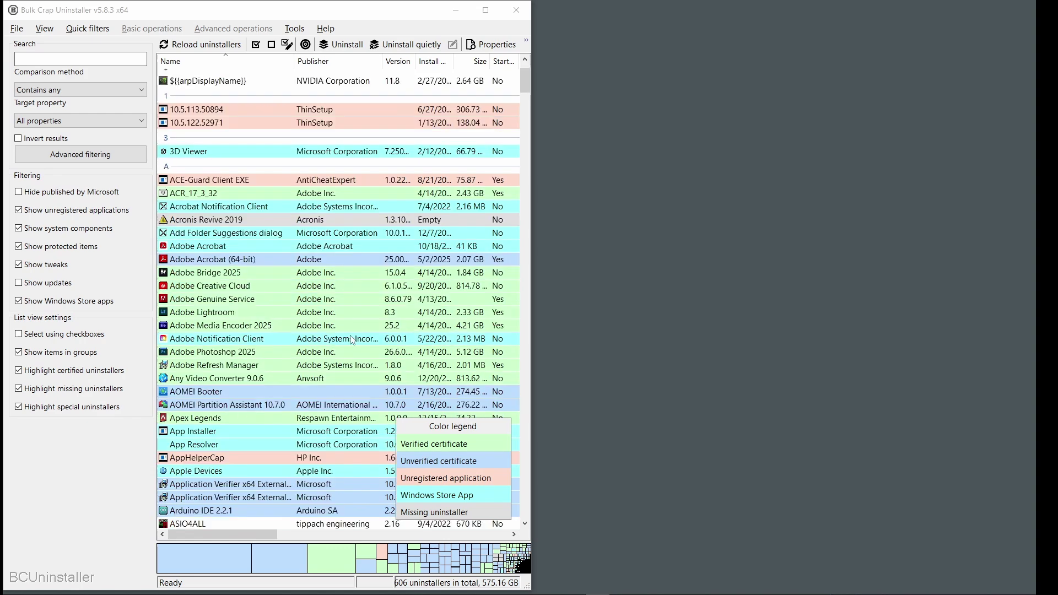
scroll(247, 294, down, 2)
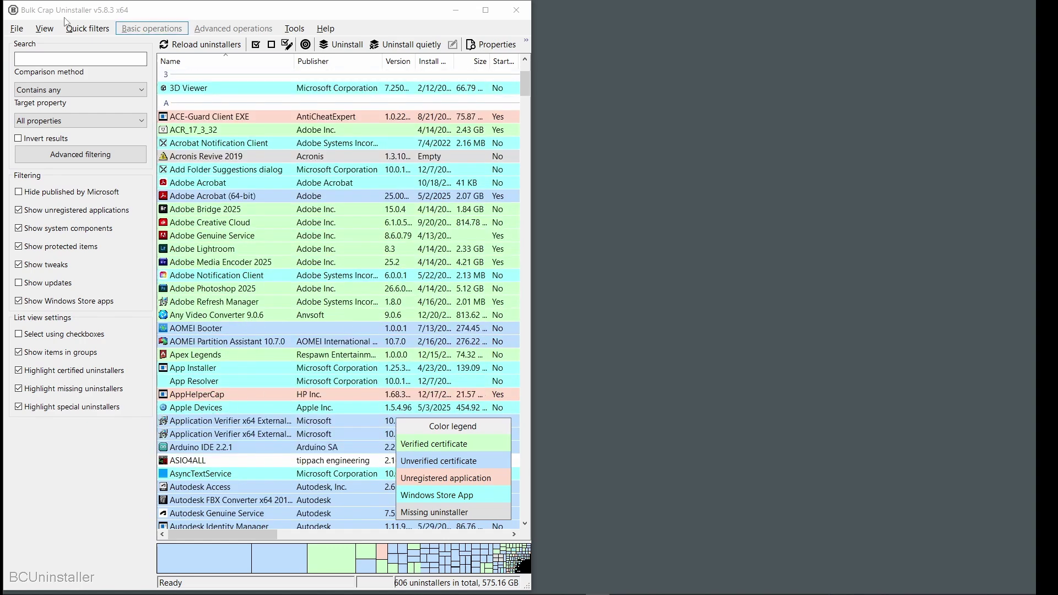
scroll(198, 234, down, 5)
drag(68, 10, 45, 299)
click(232, 349)
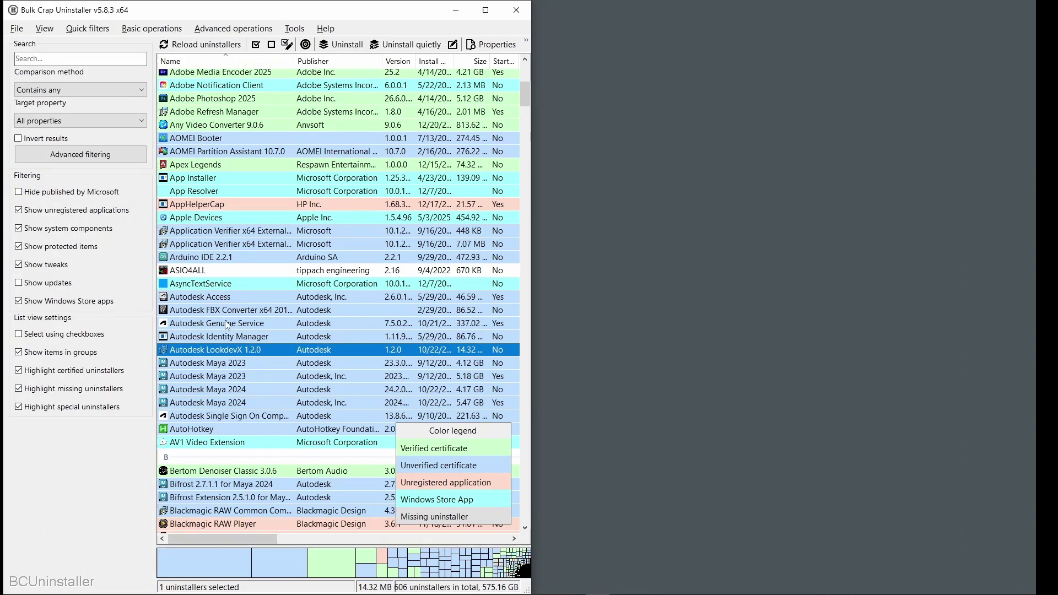
click(199, 271)
right_click(205, 274)
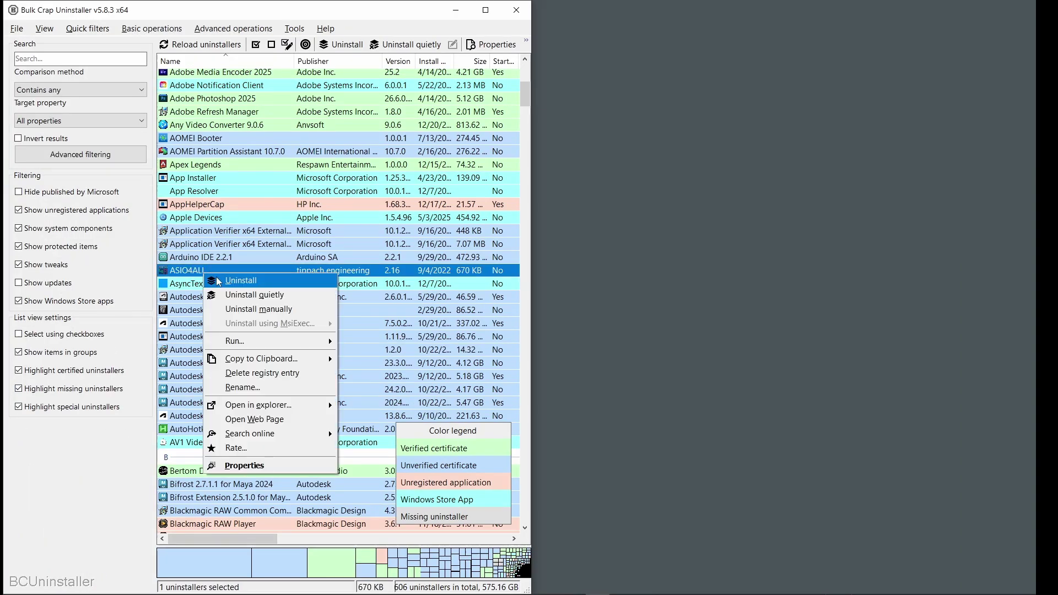
click(218, 282)
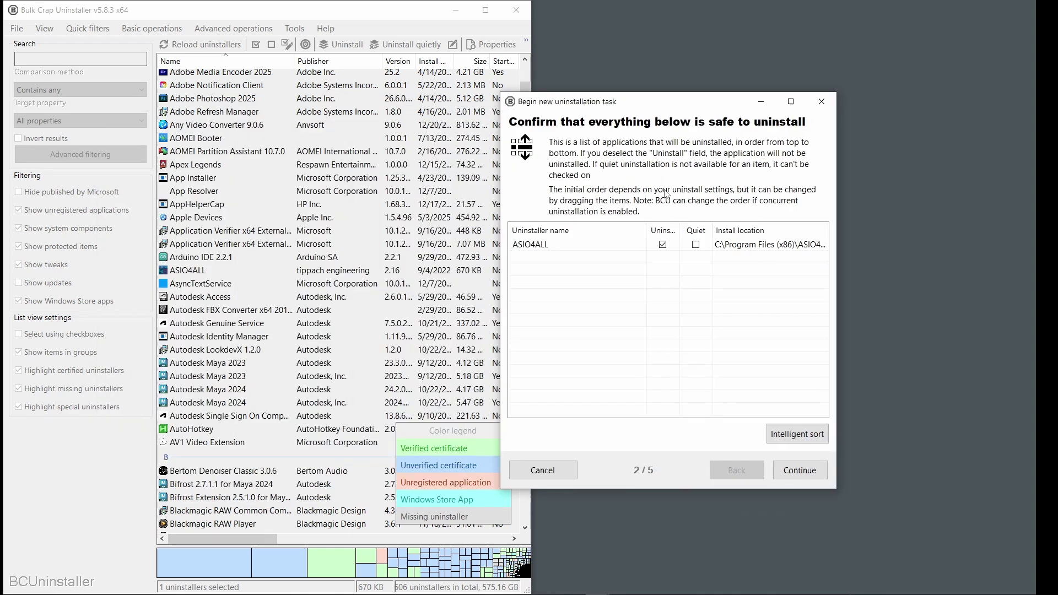
Step: Confirm the uninstallation task, run the ASIO4ALL 2.16 uninstaller to completion, and close the progress window
click(800, 471)
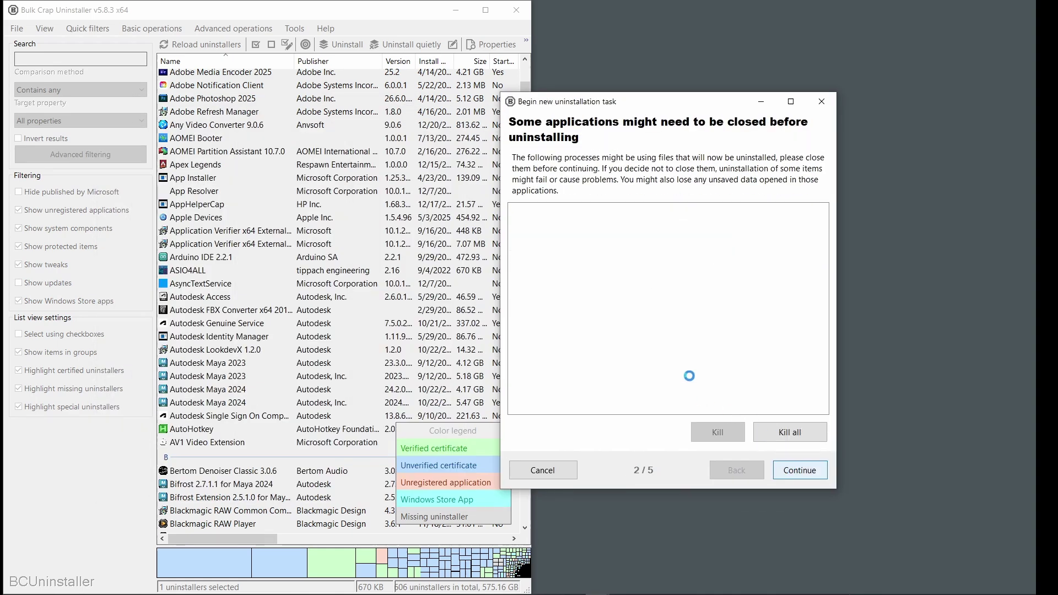
click(810, 473)
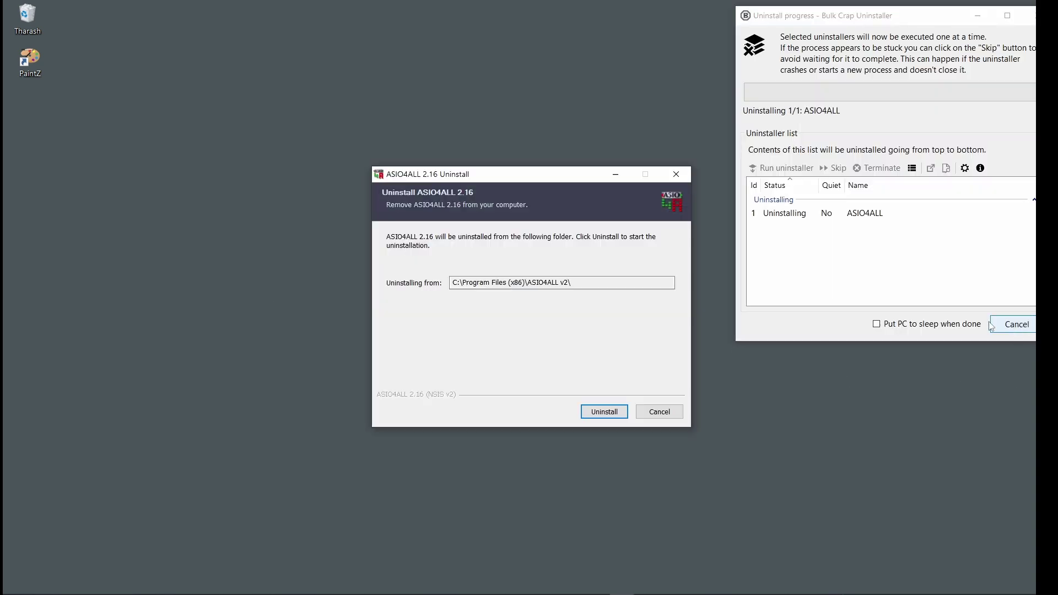
click(604, 411)
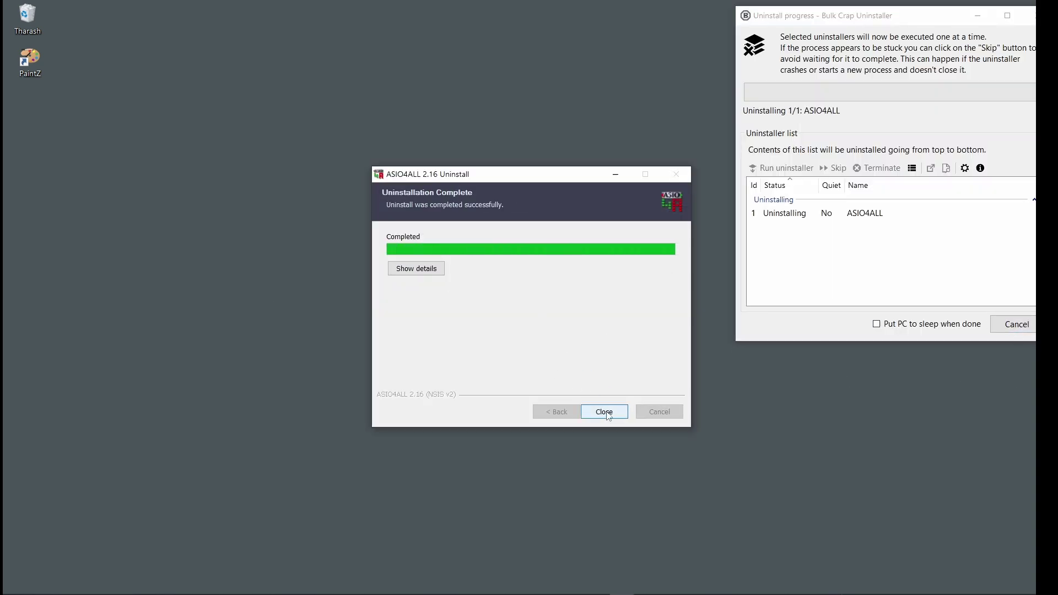
click(606, 411)
click(1004, 331)
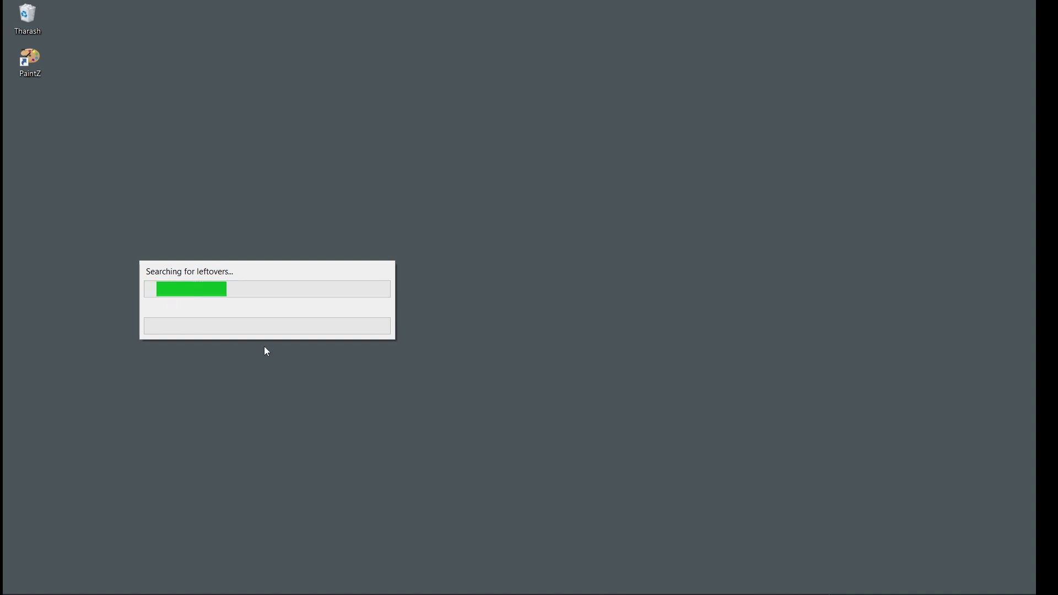
Step: Delete all the selected ASIO4ALL leftovers and close Bulk Crap Uninstaller
key(alt+Tab)
click(623, 310)
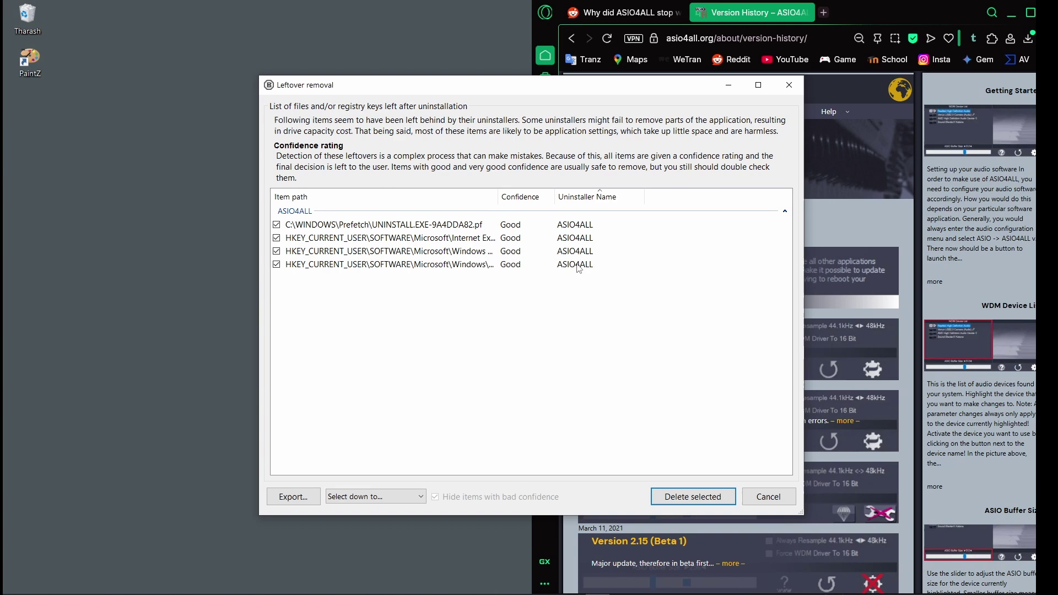
key(Return)
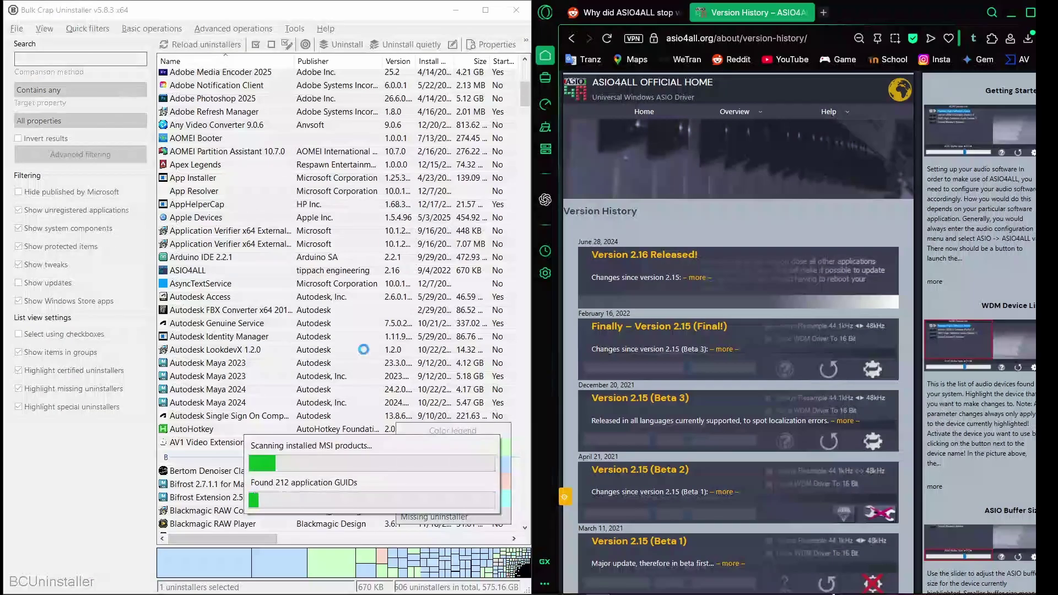
click(516, 9)
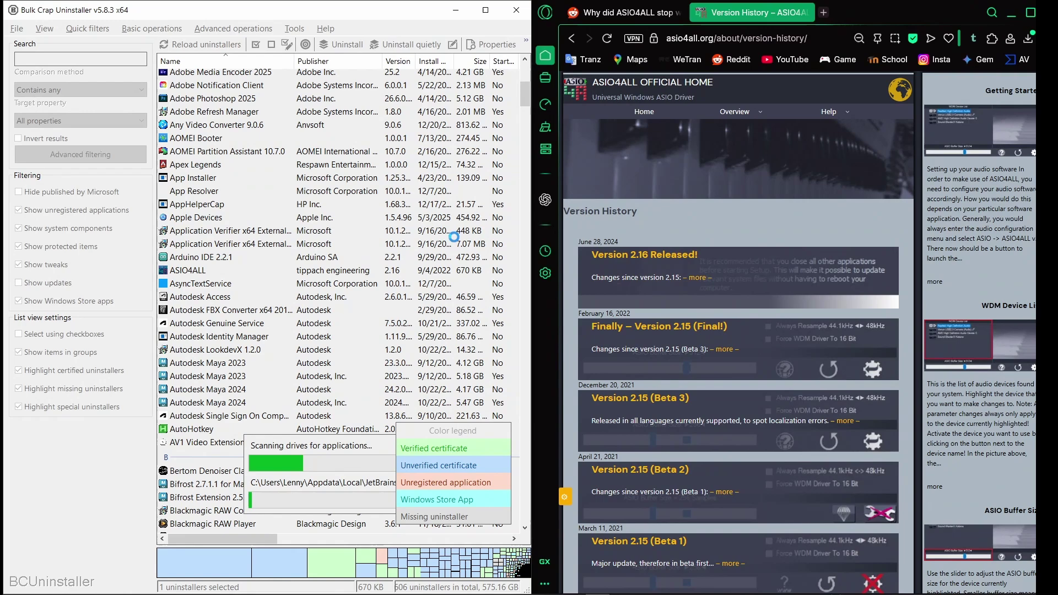
Step: Look through the ASIO4ALL version history, view the 2.16 release notes, and return to the list
scroll(661, 266, down, 3)
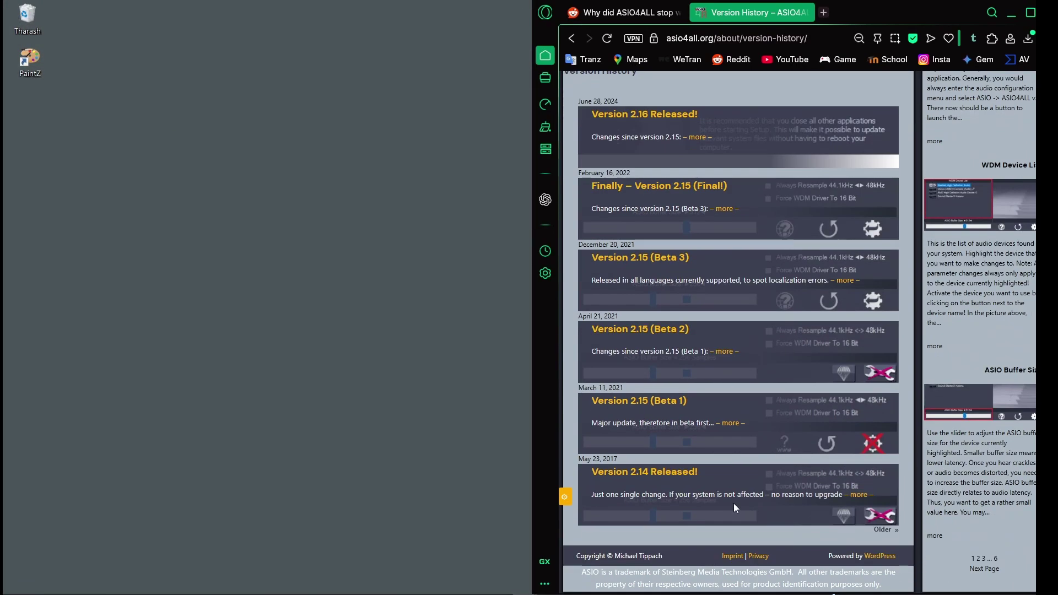
scroll(685, 217, up, 3)
scroll(657, 243, down, 3)
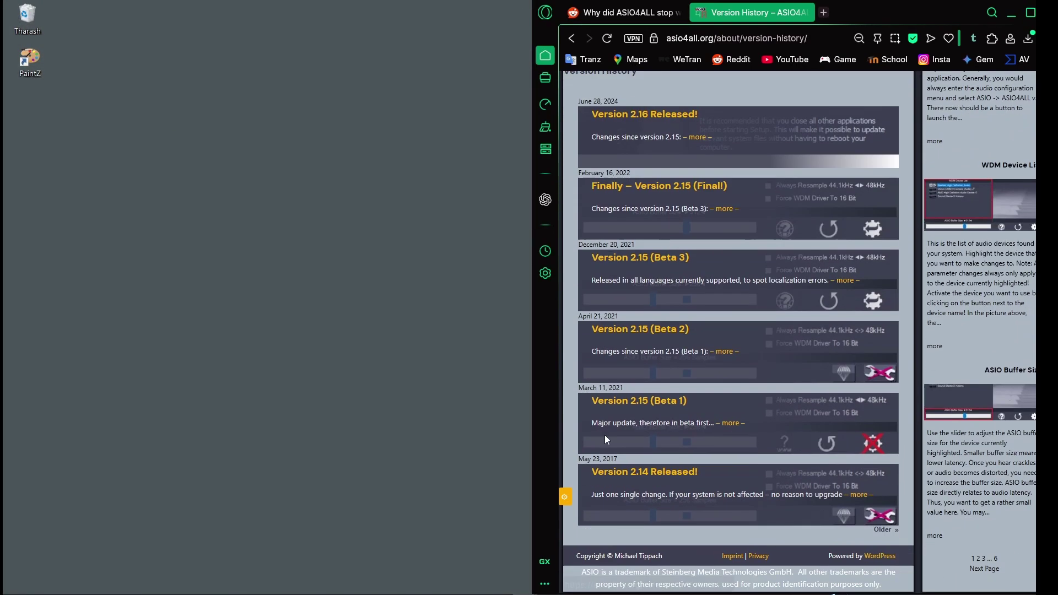
scroll(672, 264, up, 3)
click(677, 256)
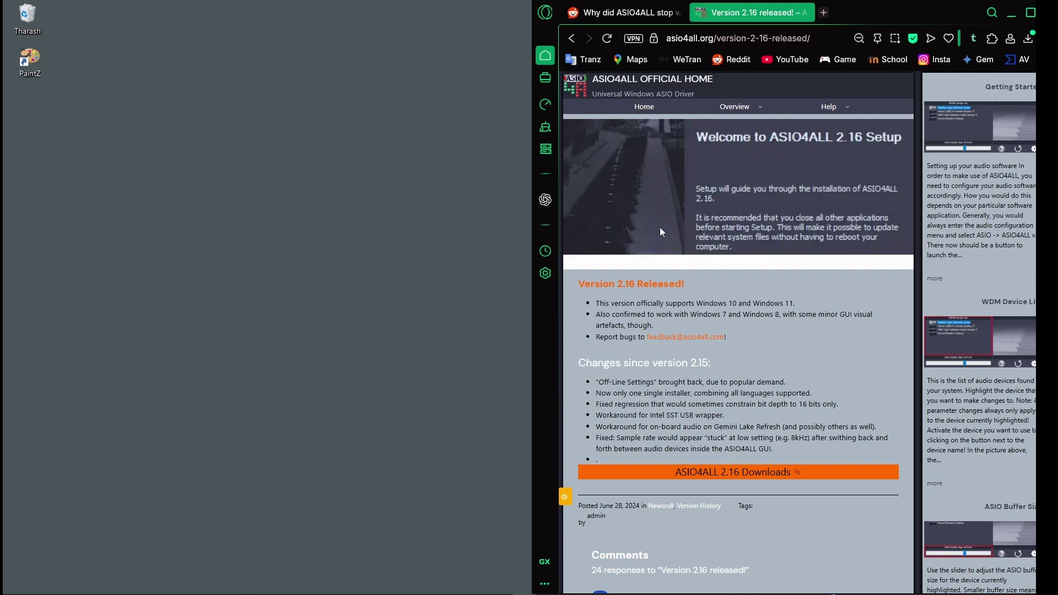
key(alt+Left)
Step: Open the Version 2.16 release page from the June 28, 2024 entry in the version history
scroll(630, 316, down, 1)
scroll(640, 386, down, 2)
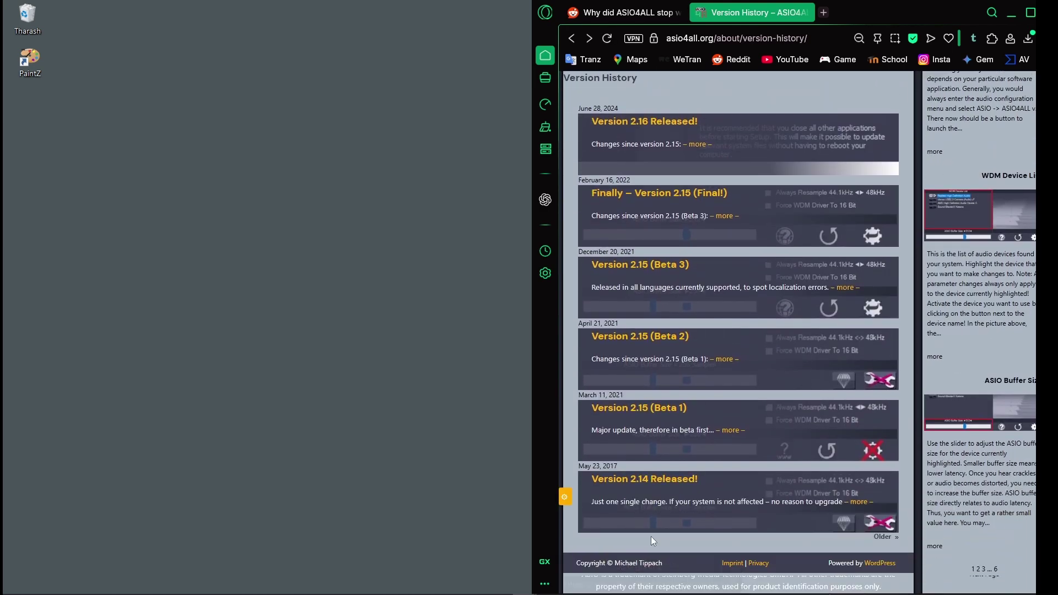
scroll(652, 468, up, 1)
click(662, 143)
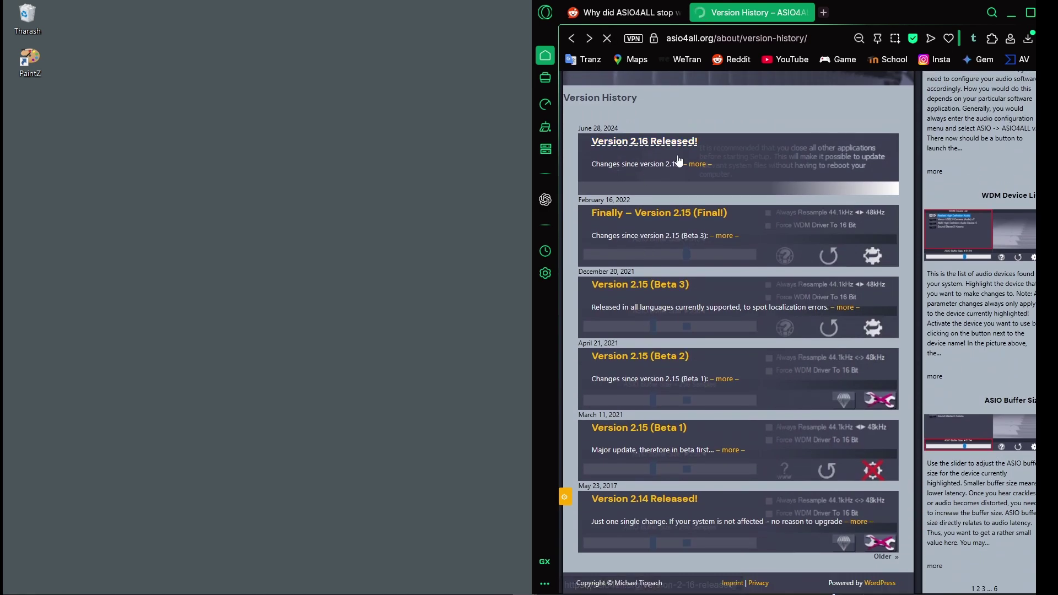
Step: Download the ASIO4ALL 2.16 Multi Language installer and save it as ASIO4ALL_2_16.exe in the Downloads folder
click(716, 486)
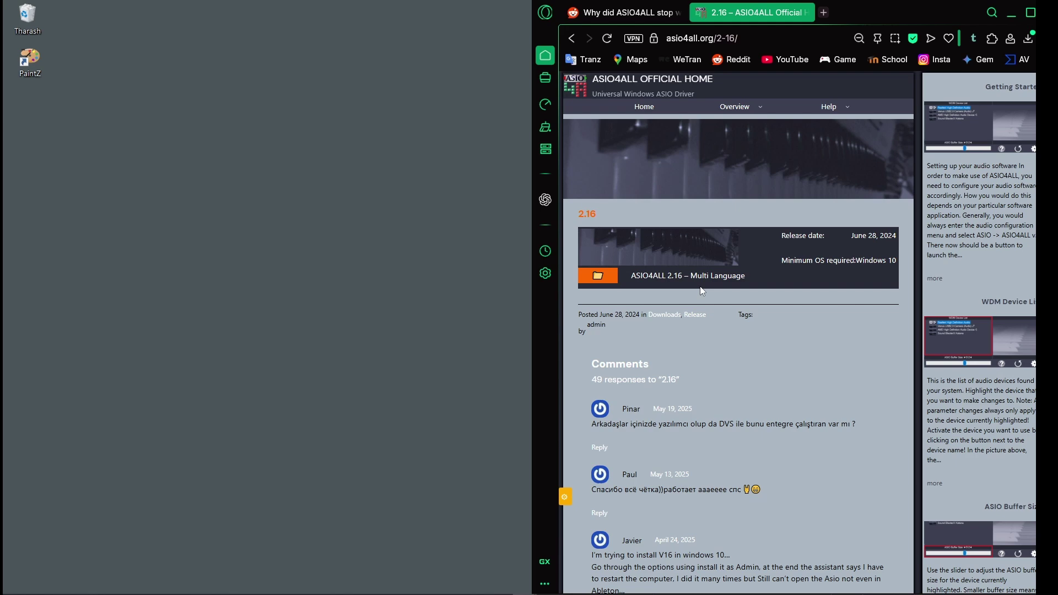
click(717, 274)
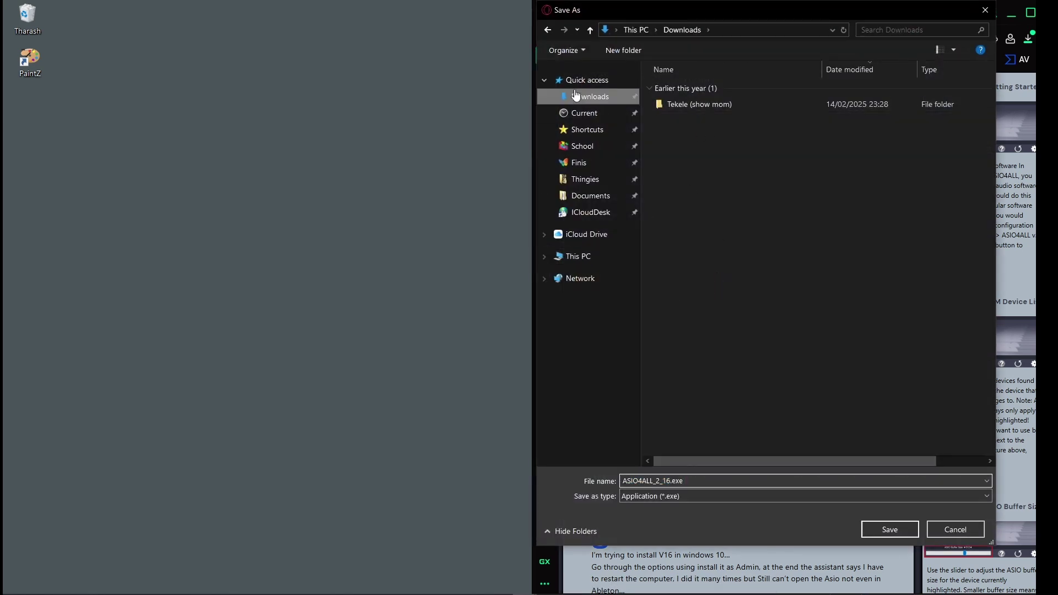
click(872, 531)
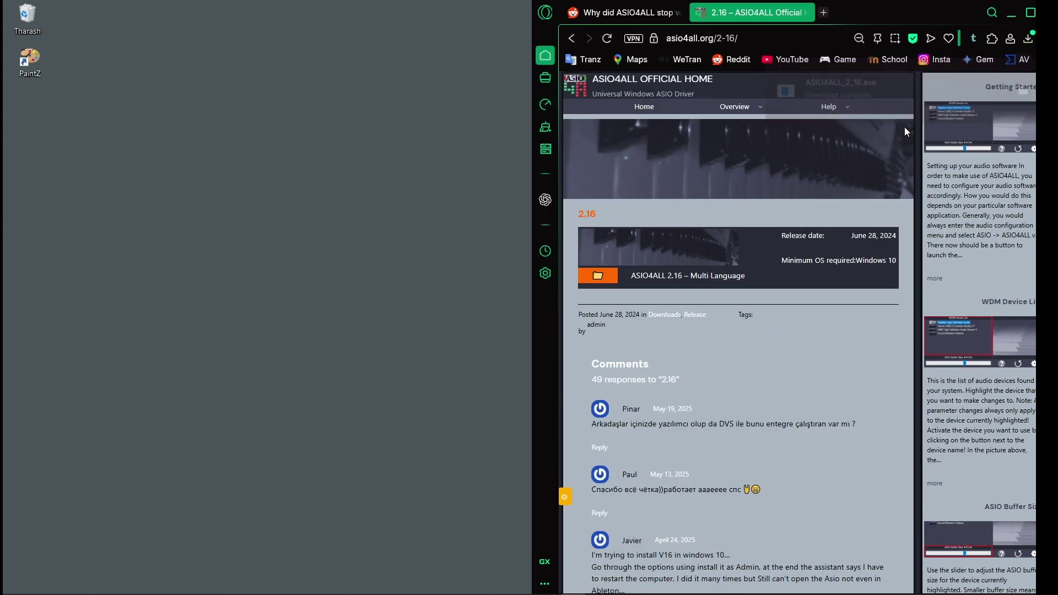
Step: Open the Downloads folder in File Explorer and delete the search.htm file
key(super+e)
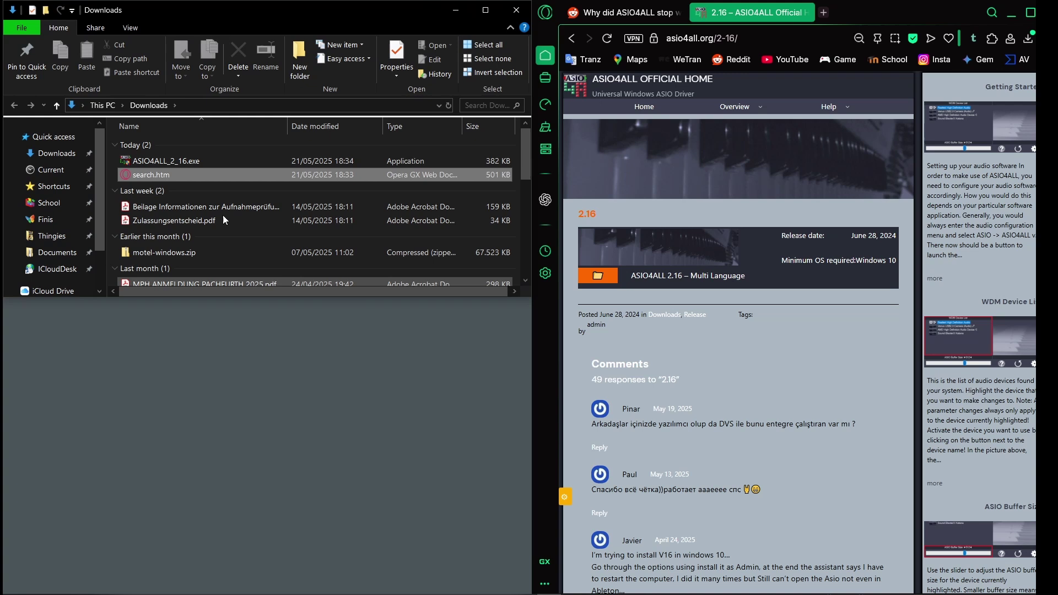
click(171, 163)
click(171, 175)
key(Delete)
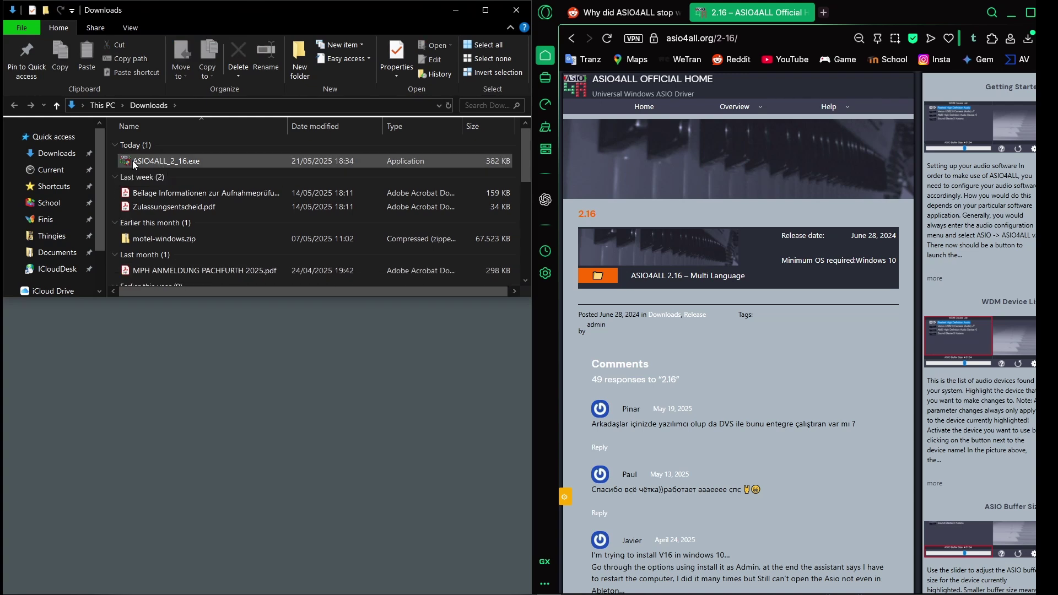
Step: Run ASIO4ALL_2_16.exe and install it with the Off-line Settings component included, in C:\Program Files (x86)\ASIO4ALL v2
click(187, 160)
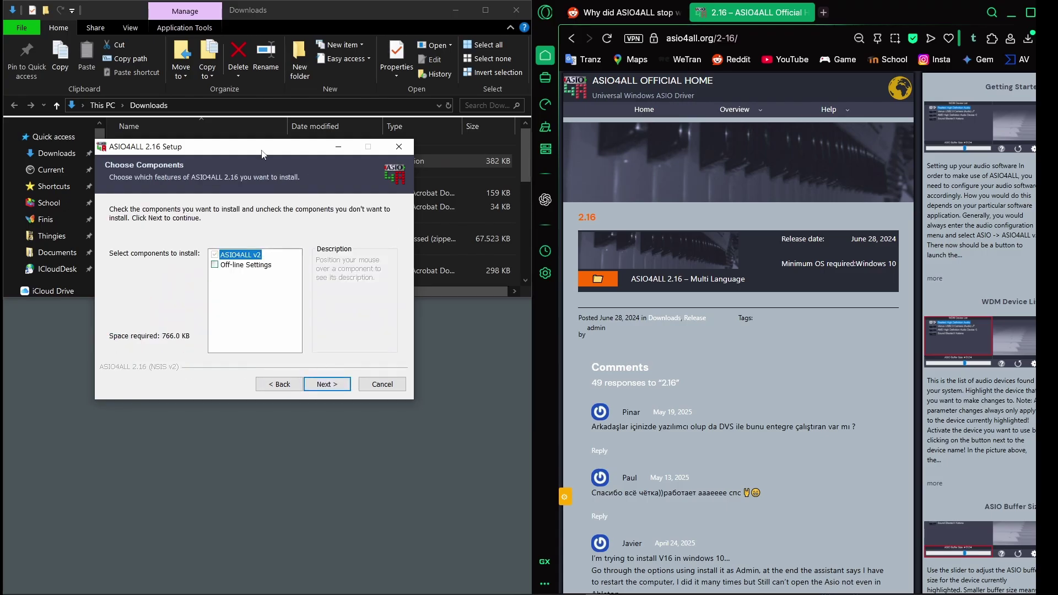
click(226, 271)
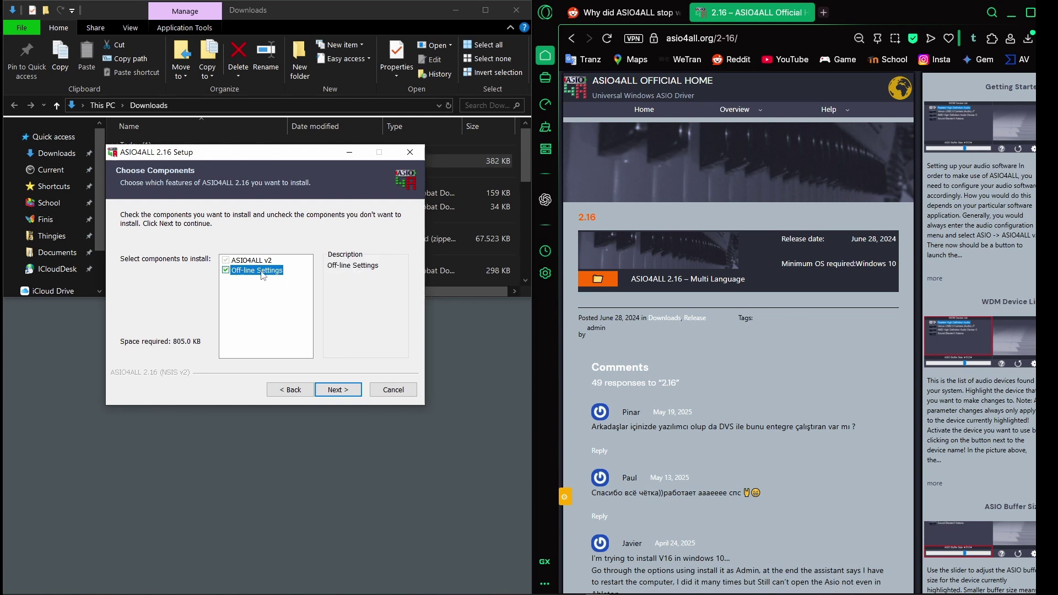
click(335, 392)
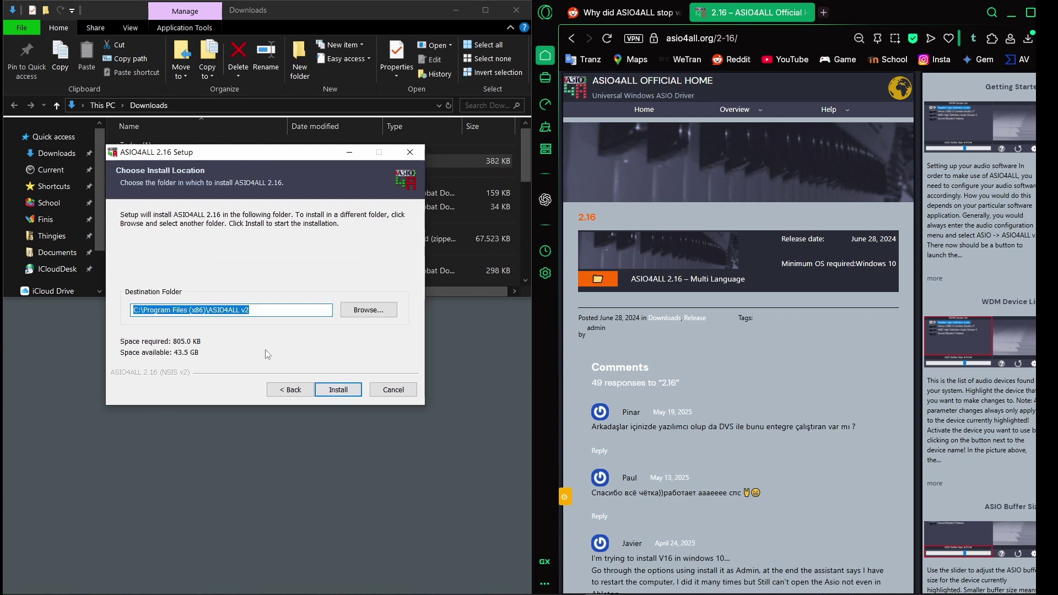
click(339, 389)
click(338, 389)
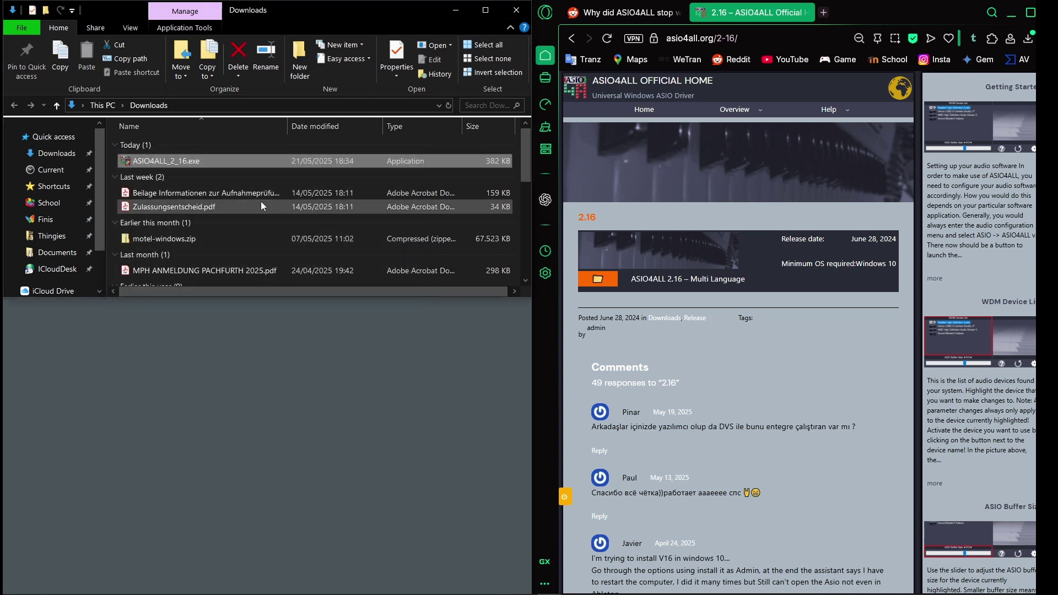
Step: Delete the ASIO4ALL_2_16.exe installer, close the Downloads folder, and delete the ASIO4ALL Web Site shortcut from the desktop
scroll(253, 190, down, 1)
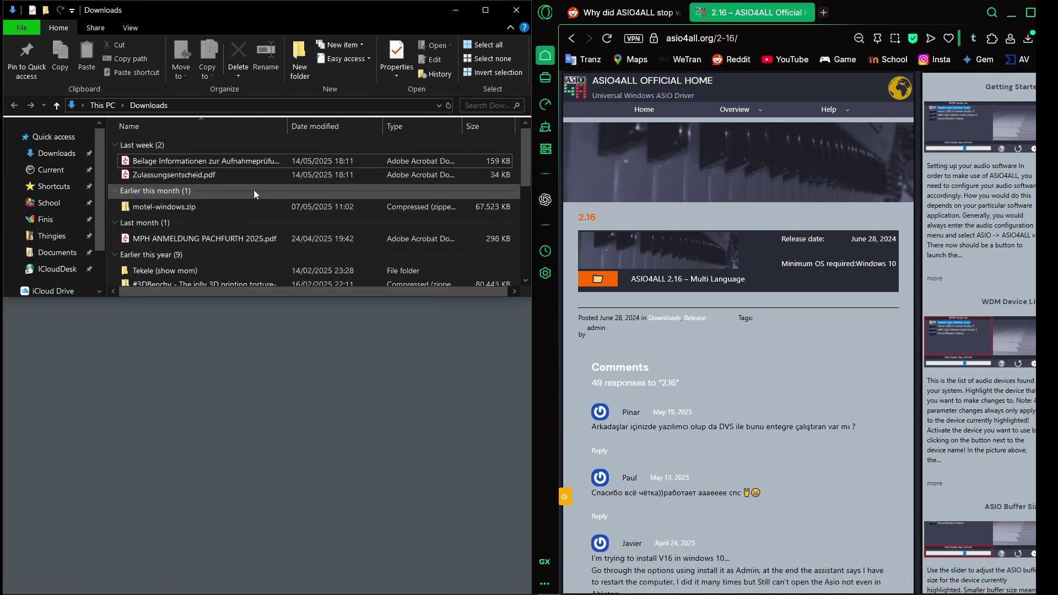
click(517, 10)
key(super)
key(super)
drag(32, 149, 200, 226)
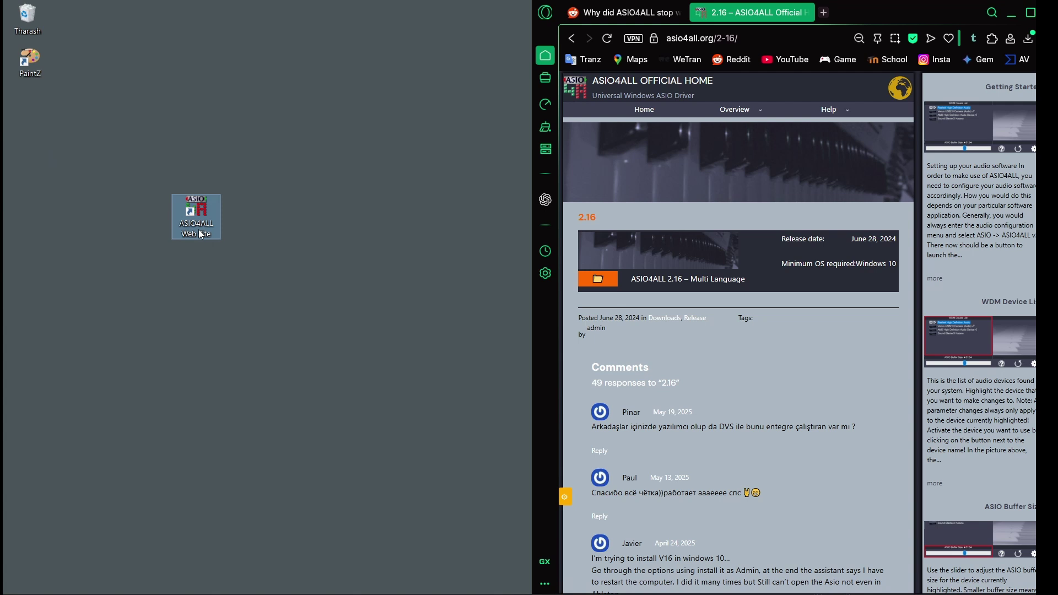
key(Delete)
Step: Quit the Signal app running in the background
key(super)
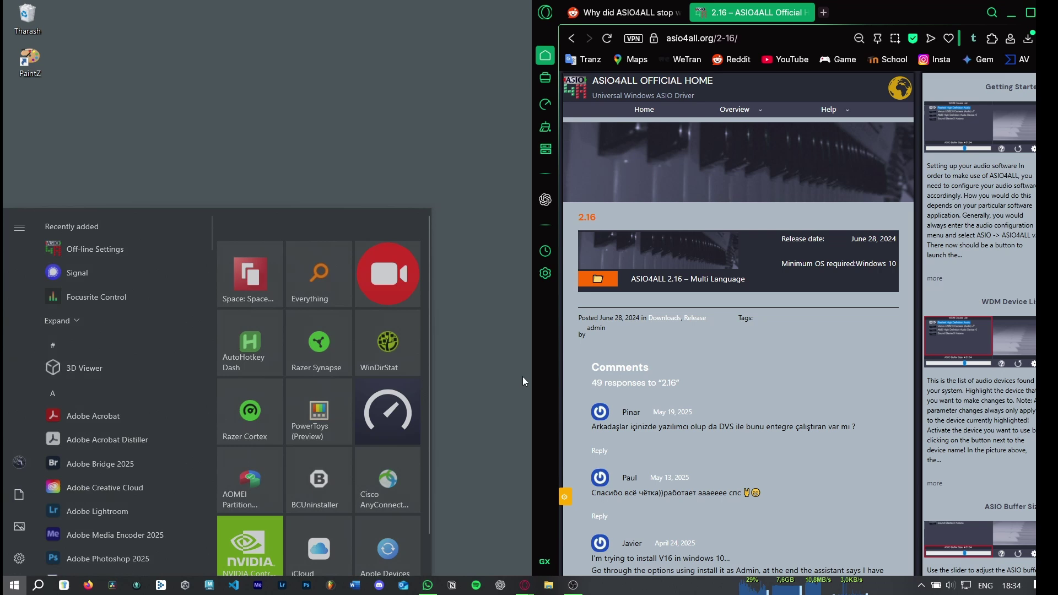
click(921, 586)
right_click(923, 563)
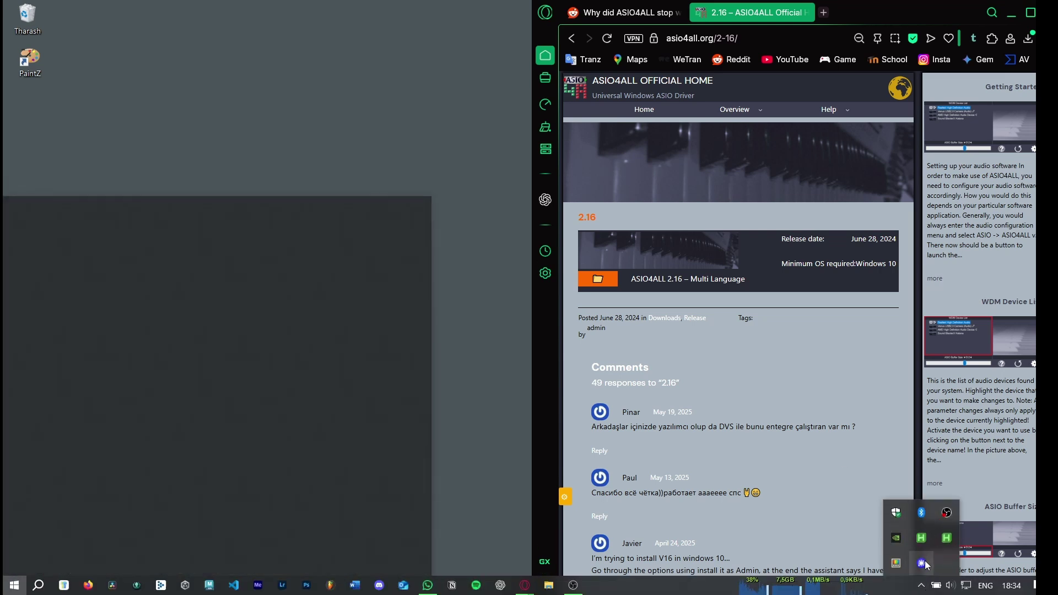
click(943, 542)
Step: Search the installed apps for "off-line" to locate Off-line Settings, and dismiss the search
key(super)
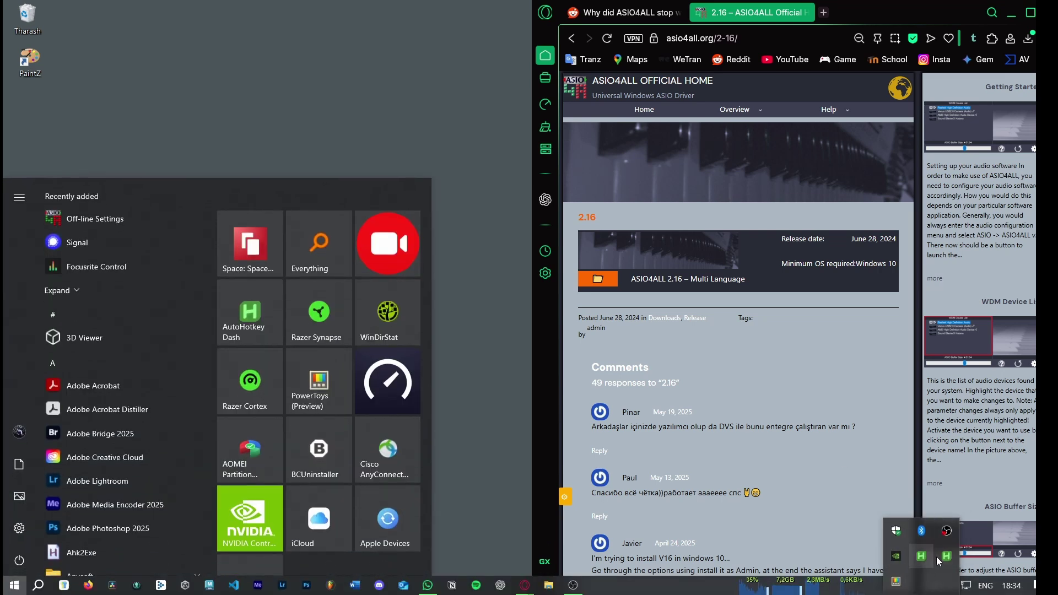
text(off-line)
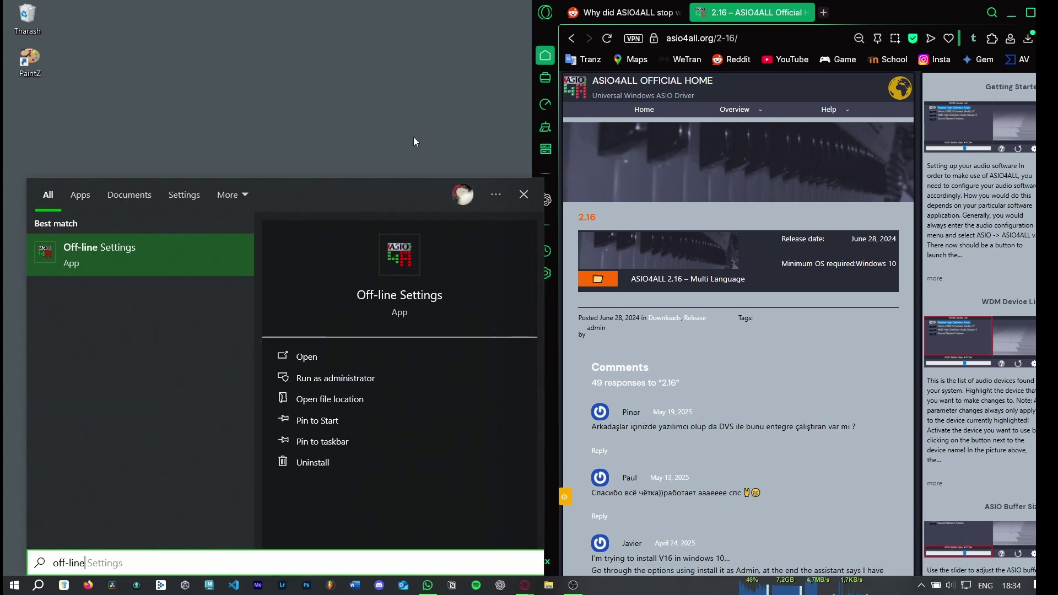
key(Return)
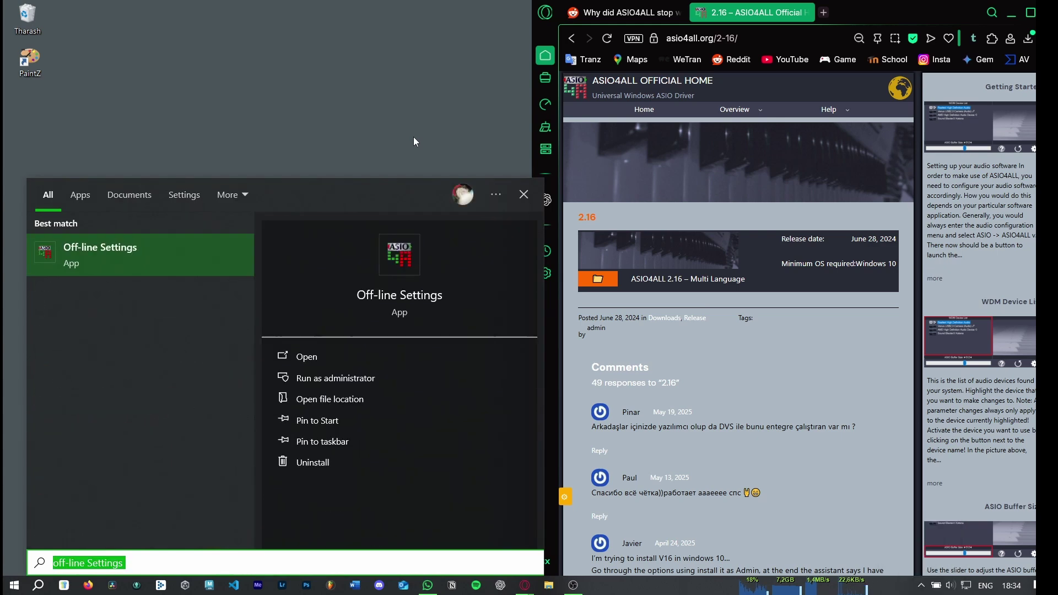
key(Escape)
key(super)
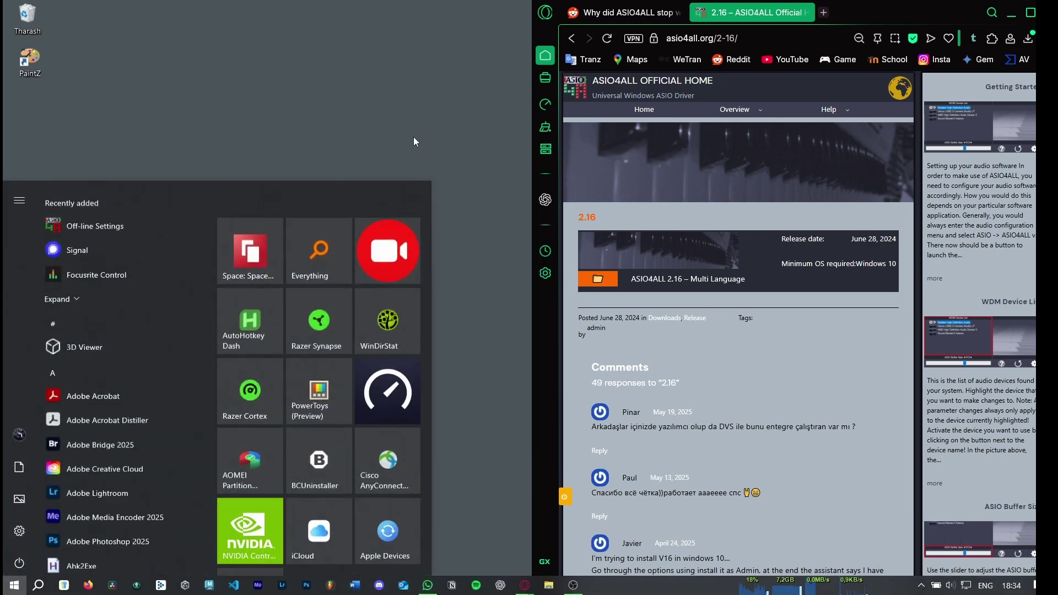
key(super+e)
key(super)
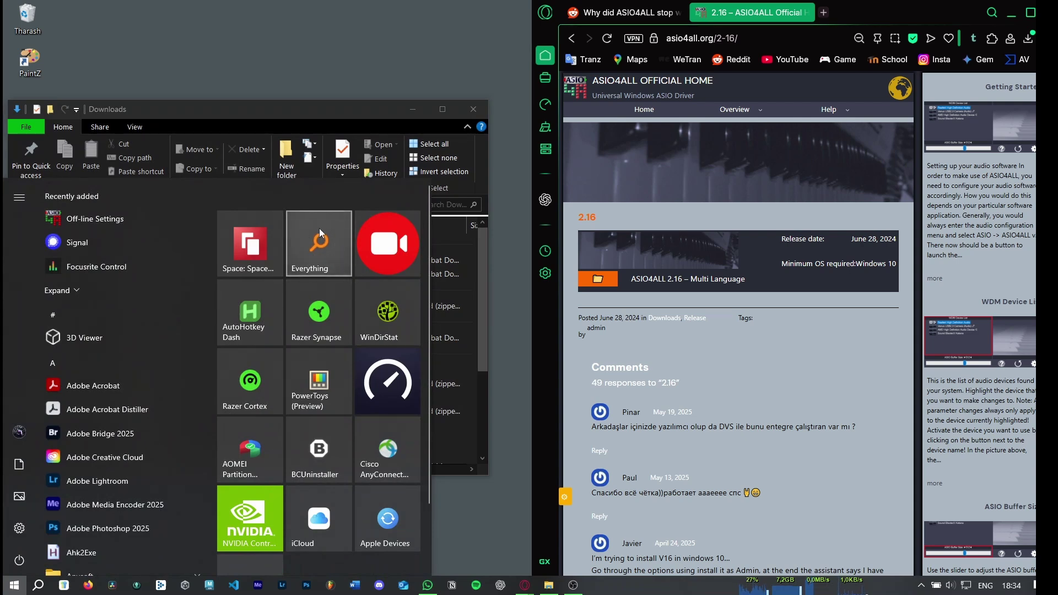
click(286, 126)
key(super+Left)
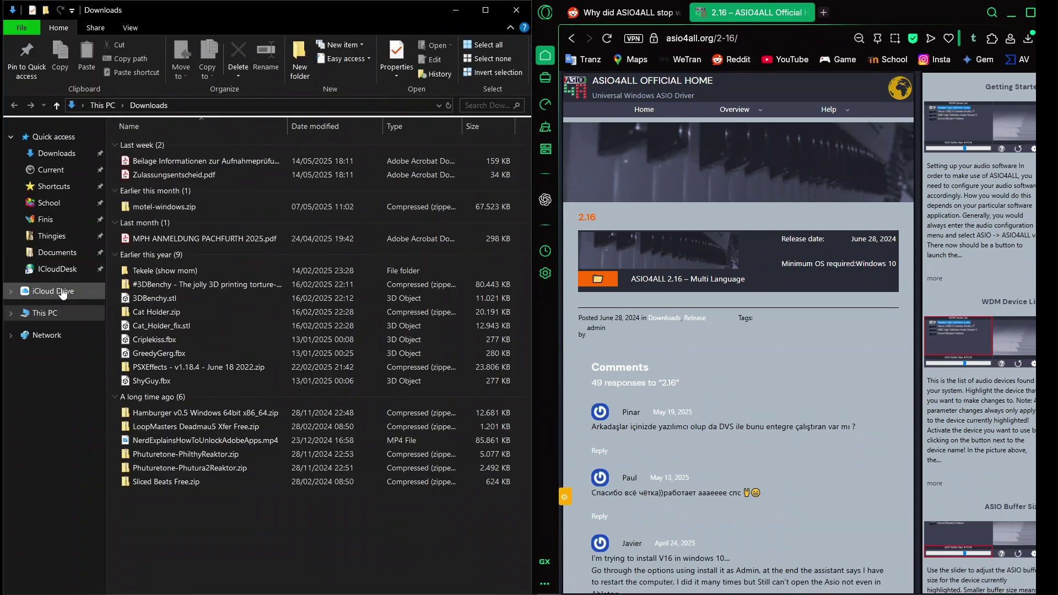
click(45, 314)
click(490, 106)
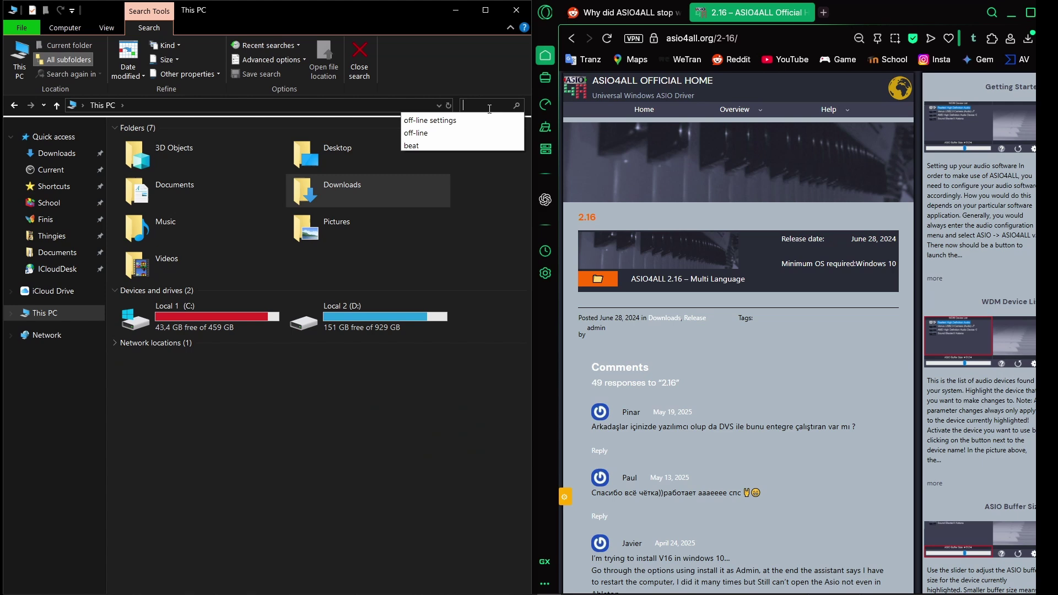
click(485, 117)
key(alt+F4)
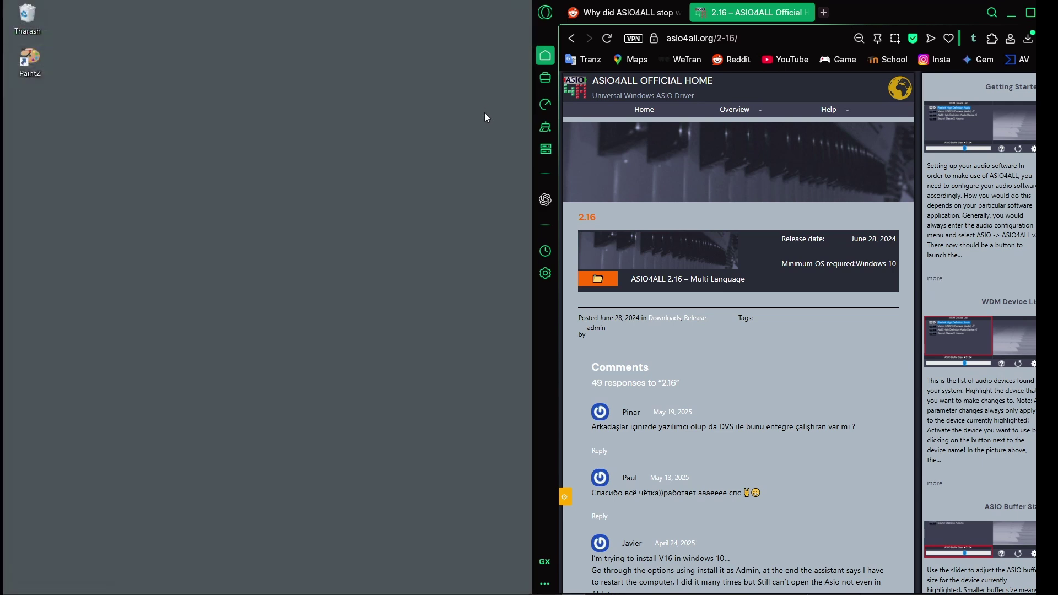
Step: Open ASIO4ALL's Off-line Settings from the recently added apps and move its window towards the middle of the free desktop area
key(super)
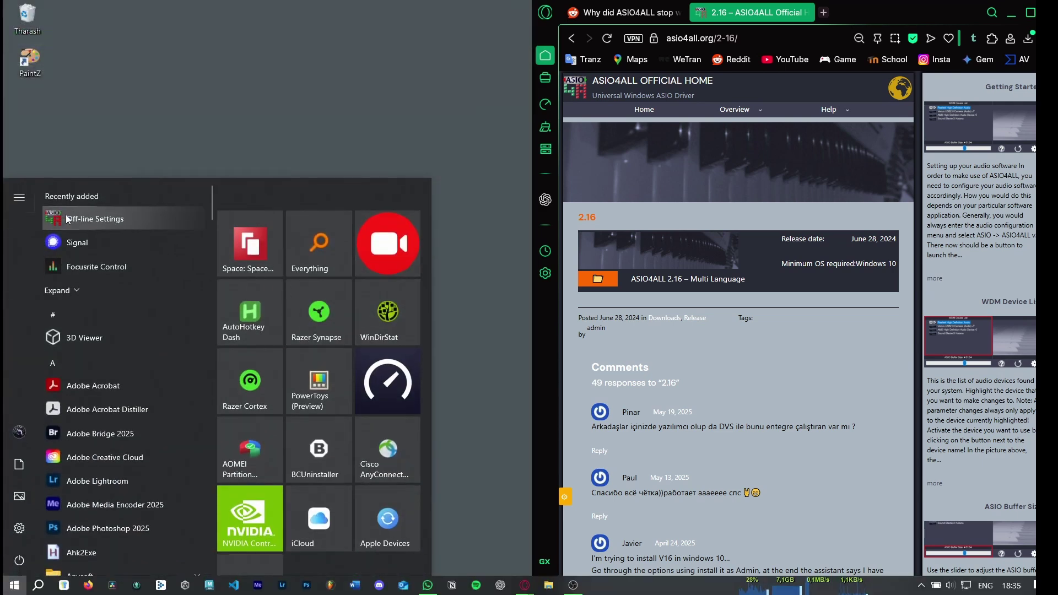
click(124, 218)
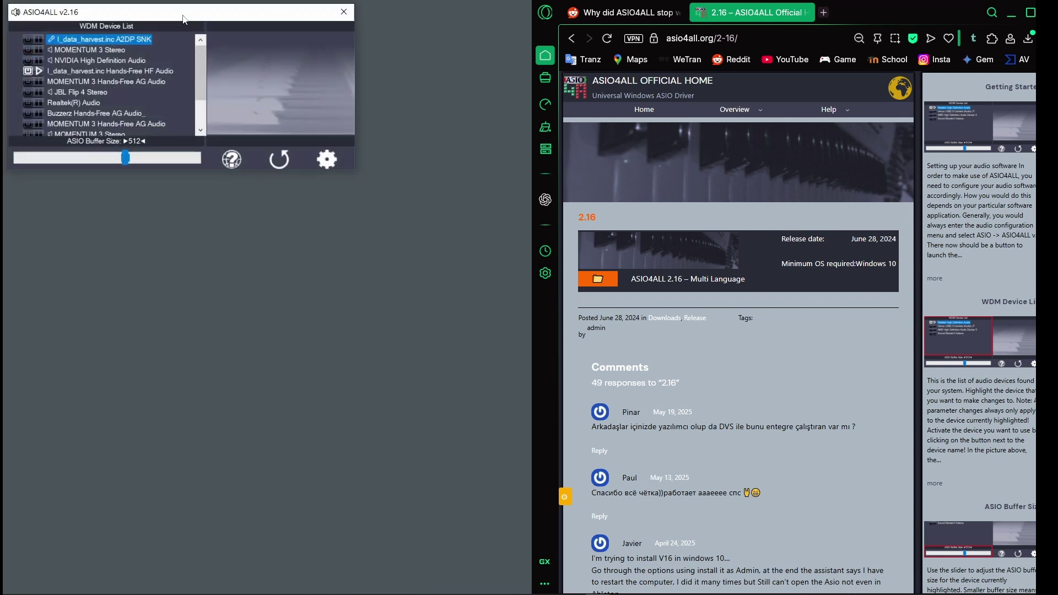
drag(186, 17, 289, 188)
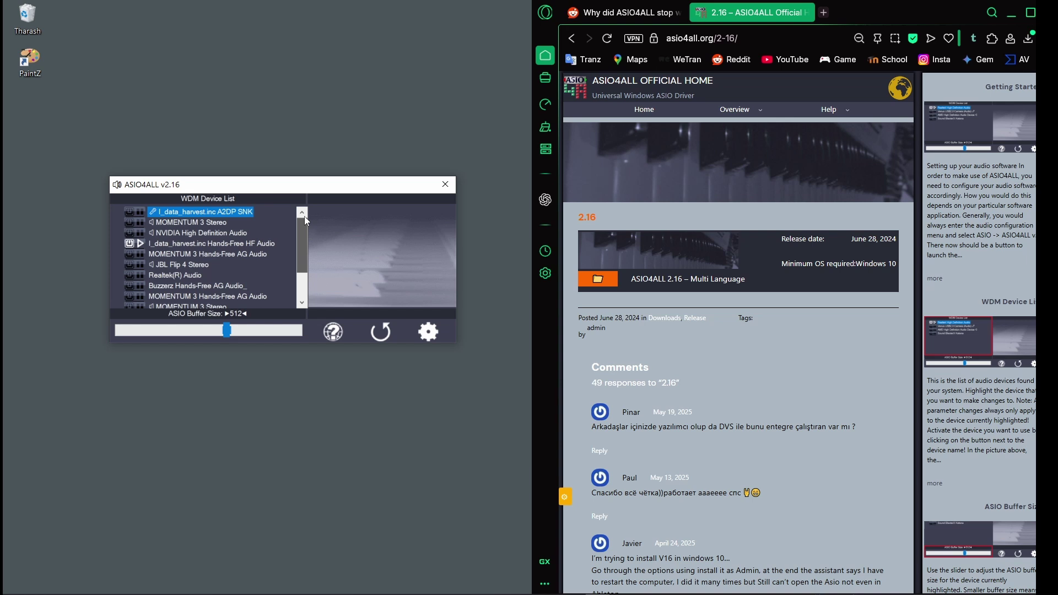
drag(274, 189, 266, 184)
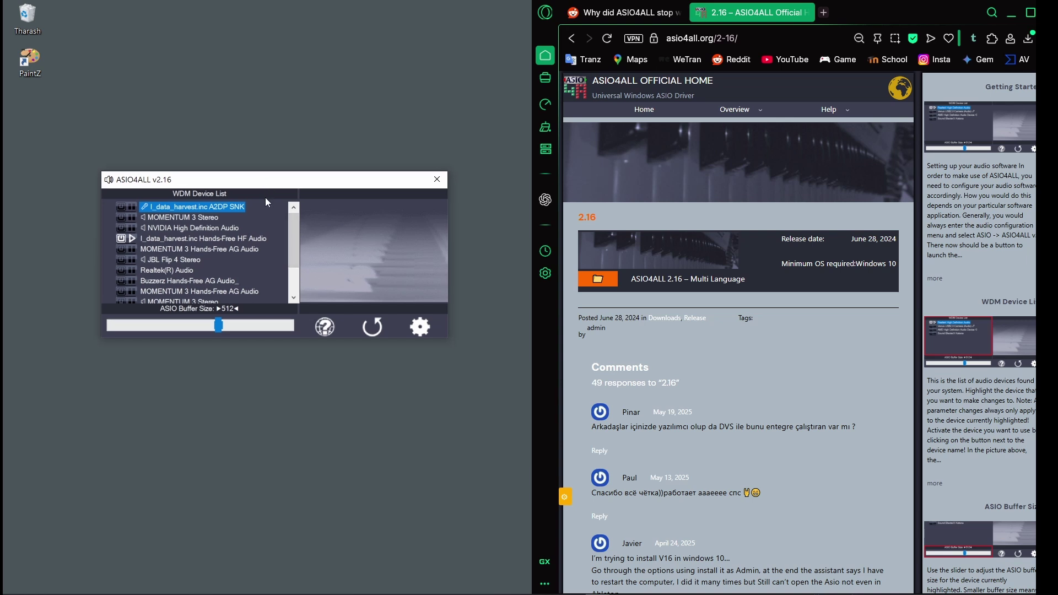
drag(257, 191, 260, 186)
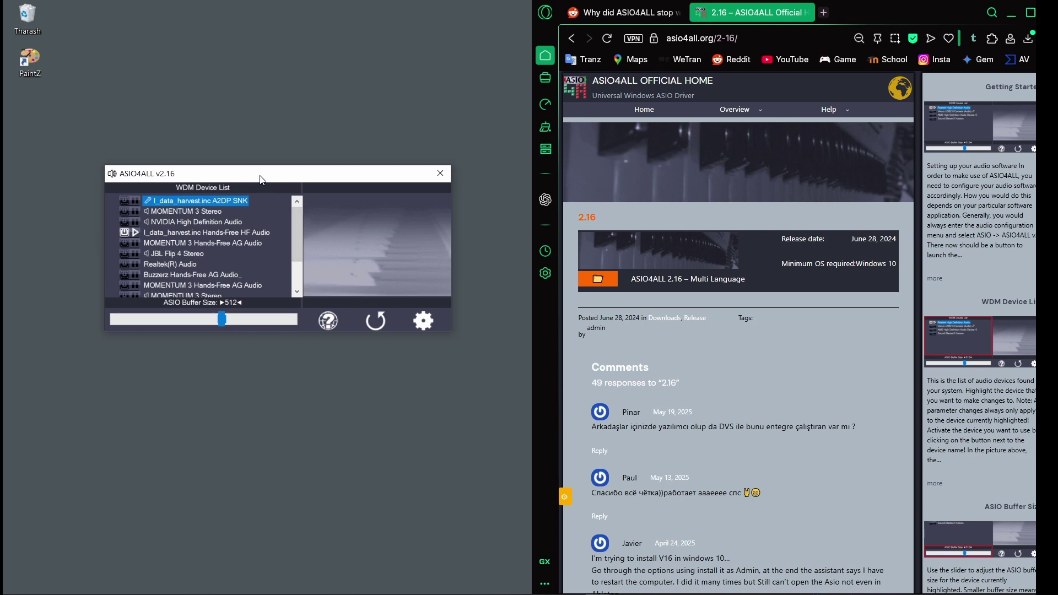
drag(130, 172, 135, 175)
mouse_move(287, 594)
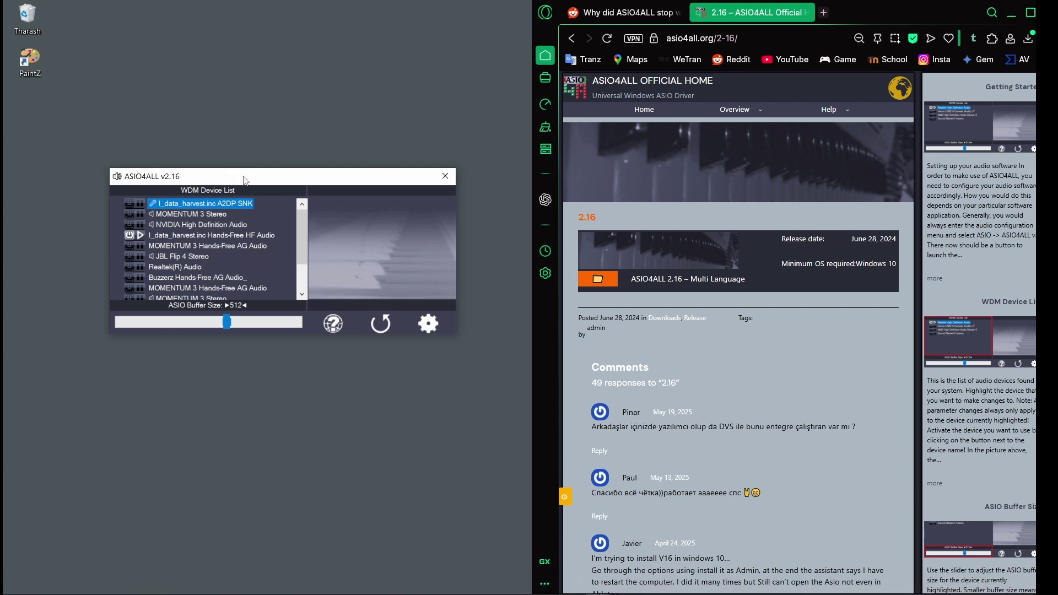
drag(243, 176, 219, 168)
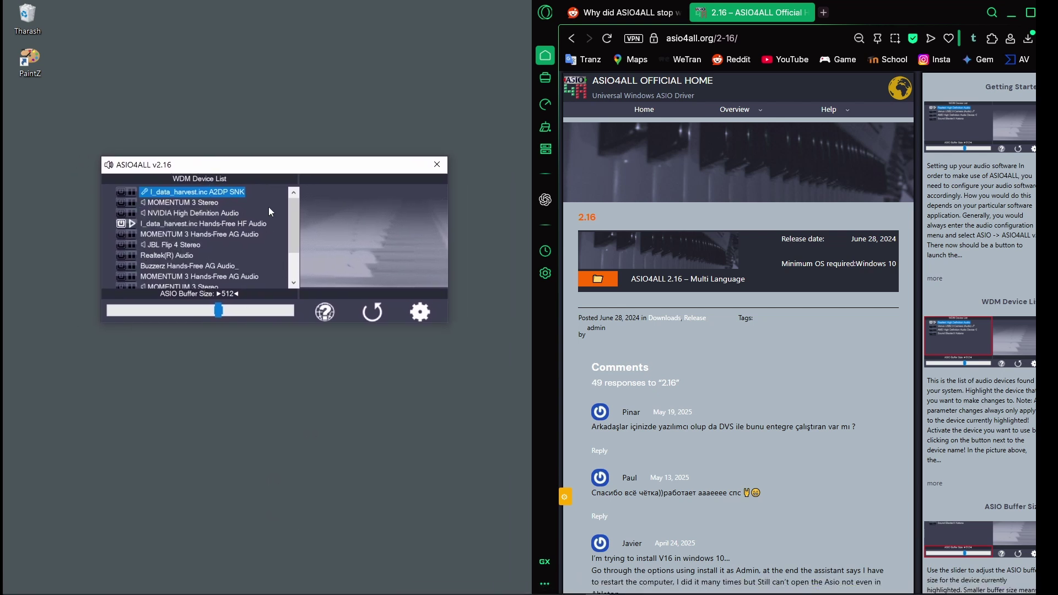
mouse_move(364, 593)
drag(211, 174, 217, 164)
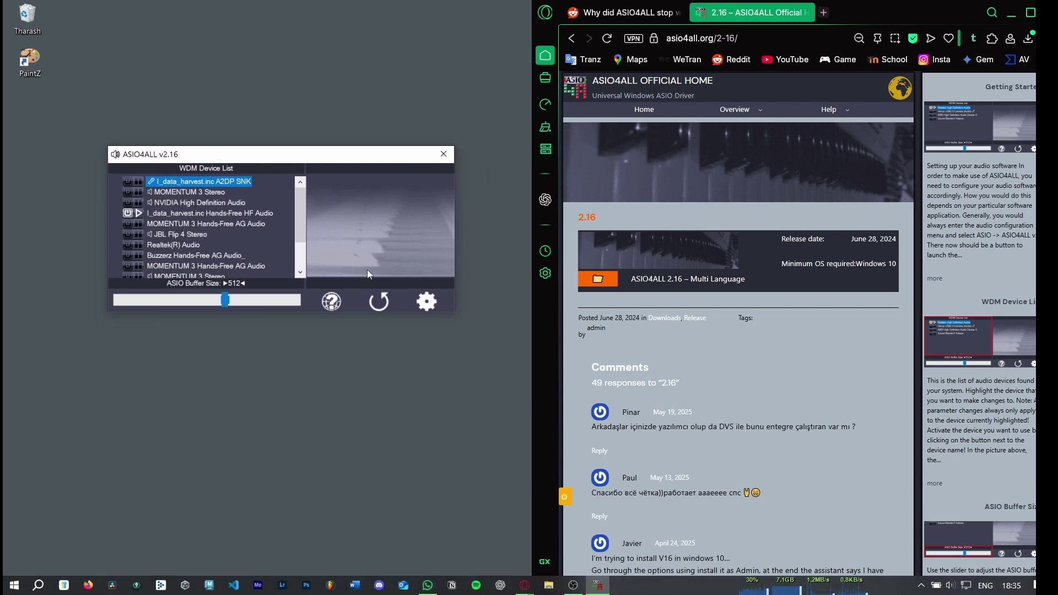
drag(294, 156, 274, 161)
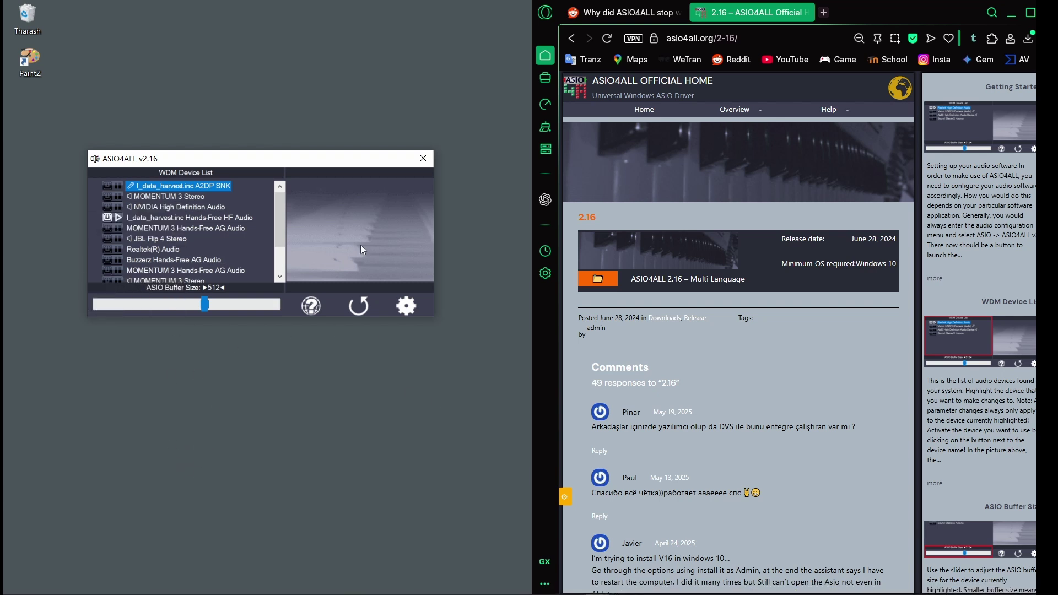
drag(254, 164, 275, 168)
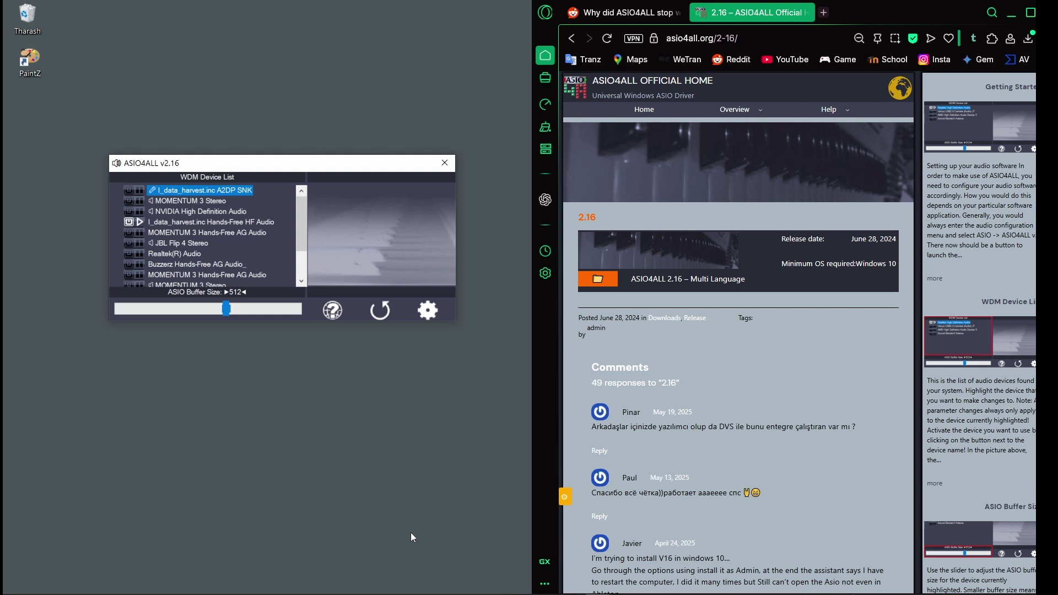
Step: Launch FL Studio 2024 and reset the ASIO4ALL v2.16 settings to their defaults
right_click(331, 586)
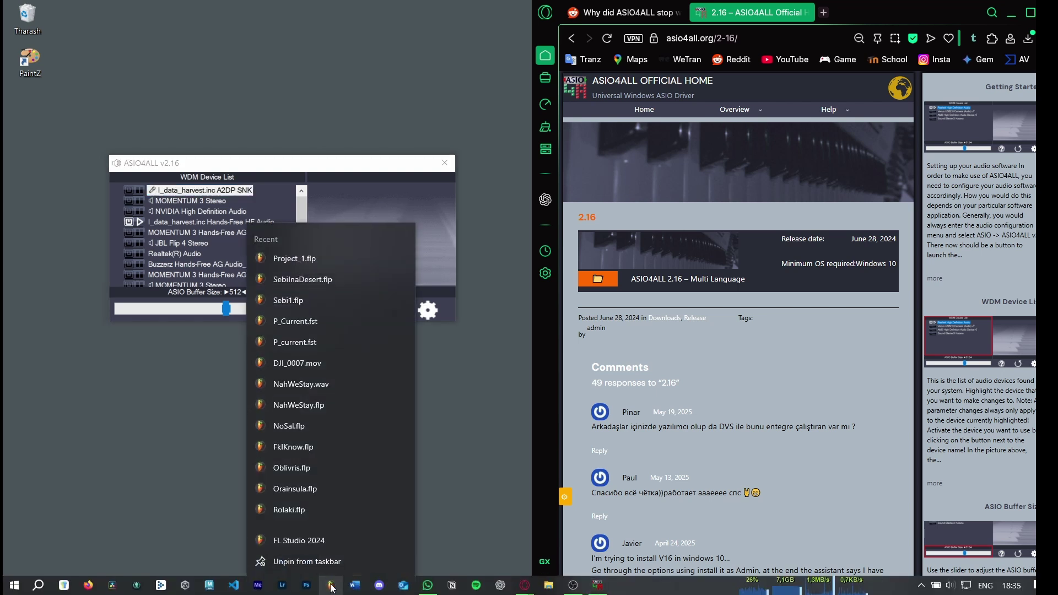
click(299, 541)
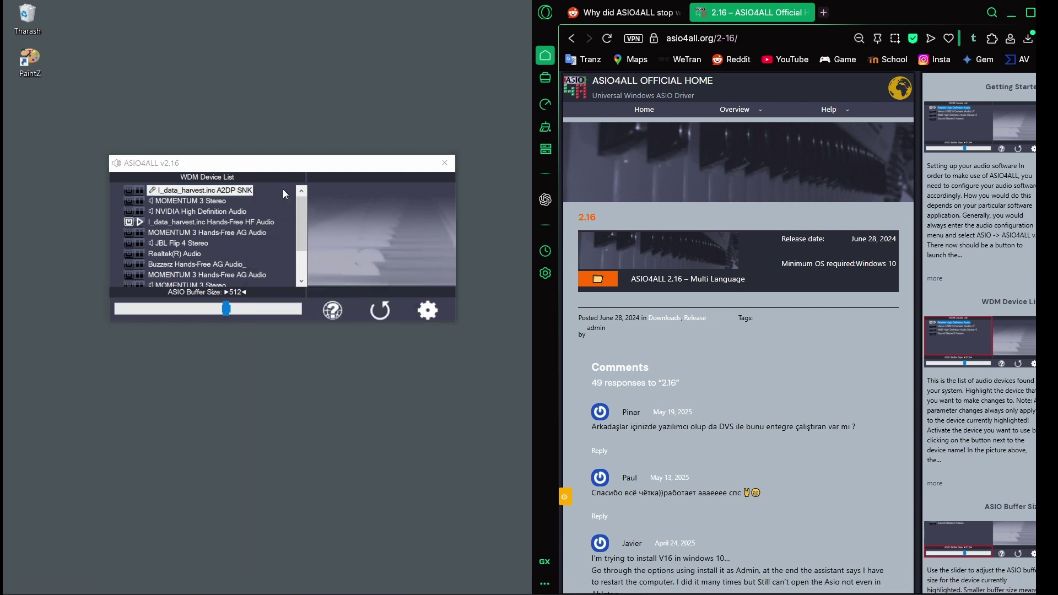
drag(261, 166, 233, 198)
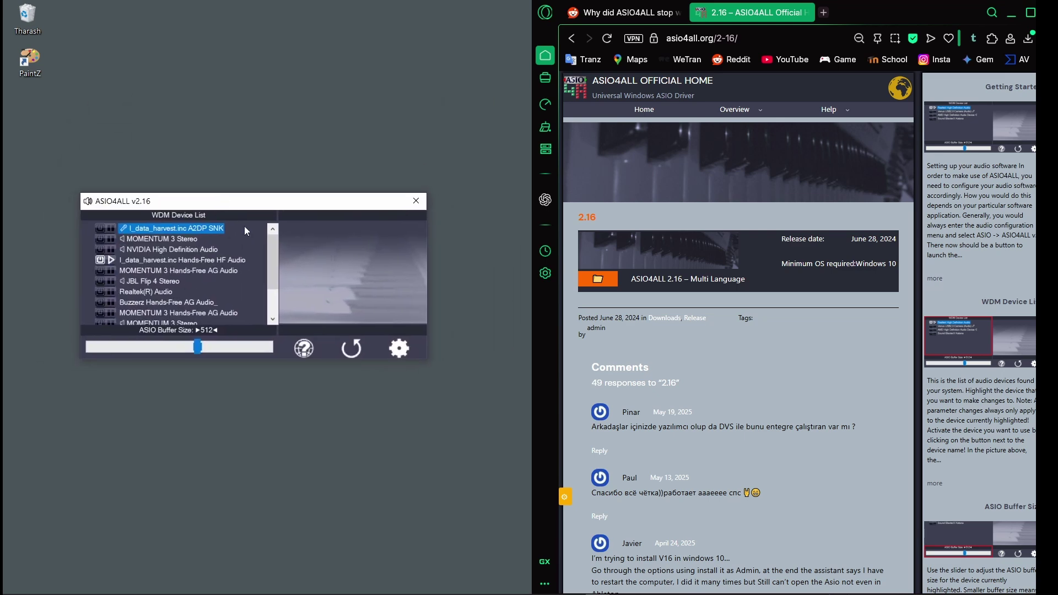
click(353, 349)
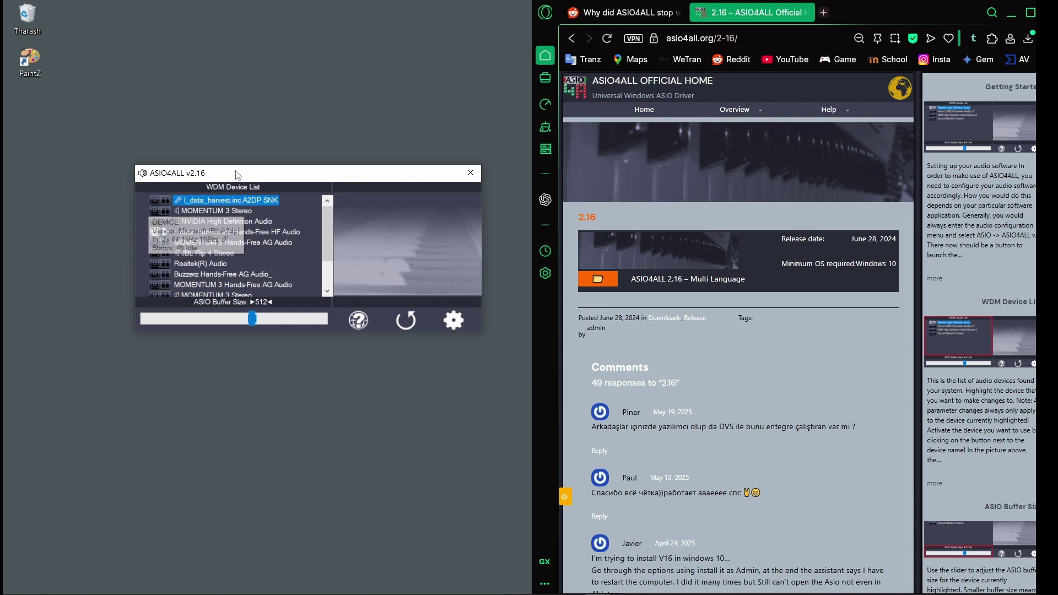
Step: Activate the Realtek(R) Audio device in ASIO4ALL's WDM device list
drag(236, 176, 171, 157)
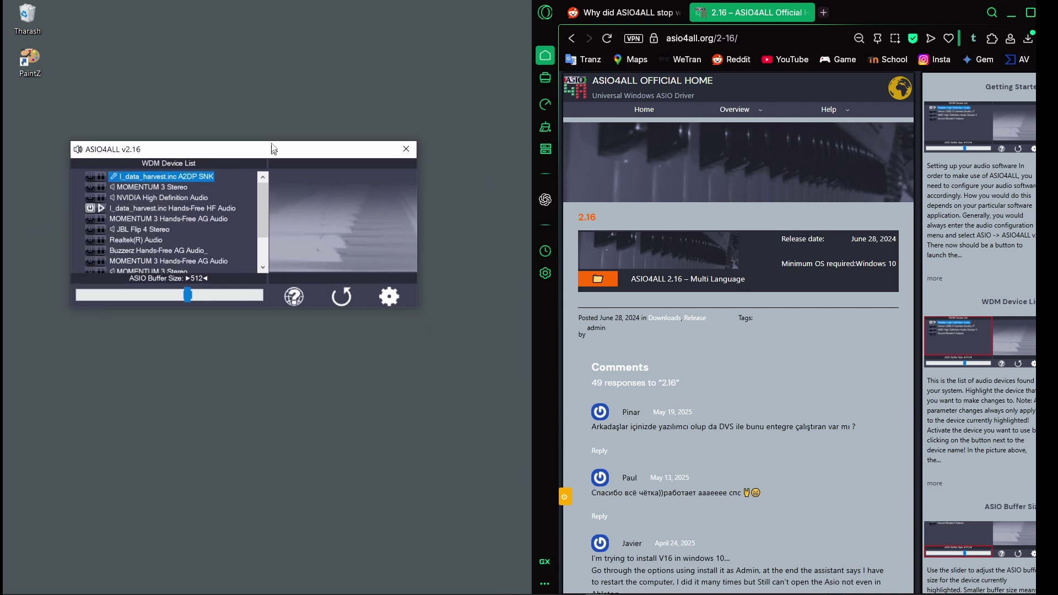
drag(264, 203, 246, 223)
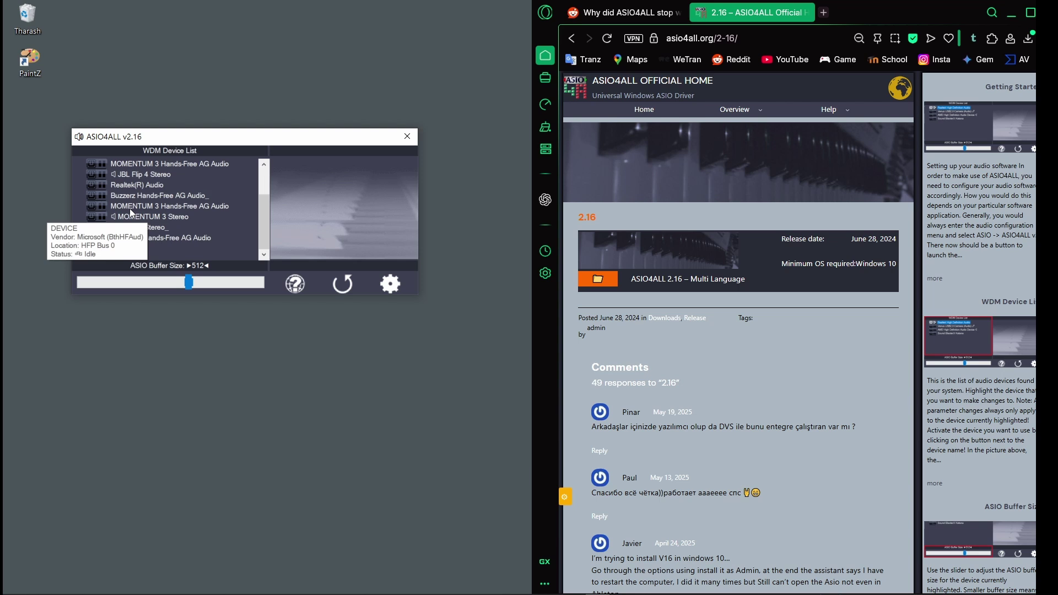
drag(265, 233, 263, 214)
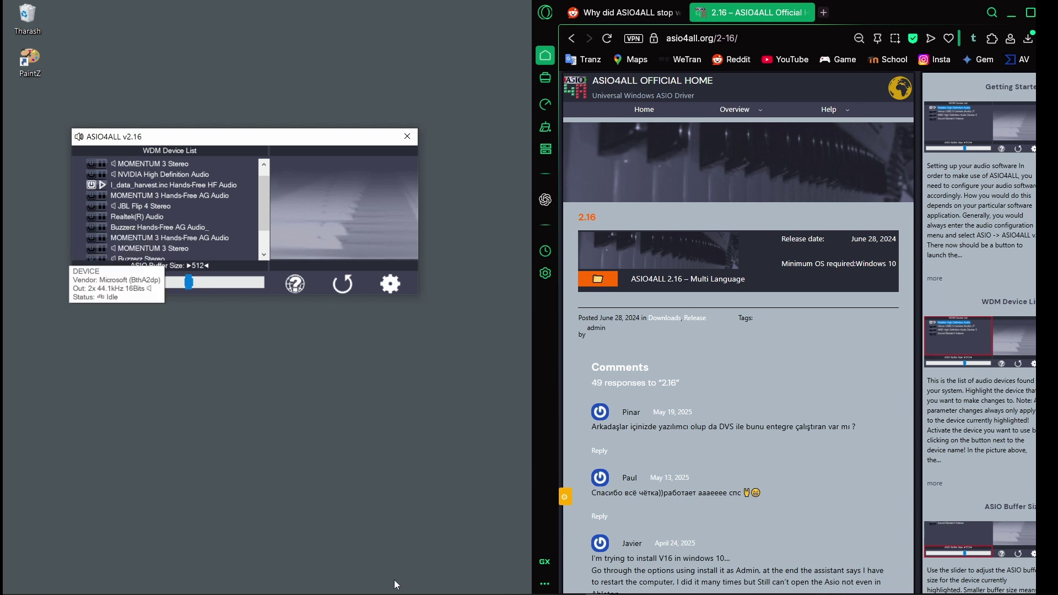
mouse_move(93, 216)
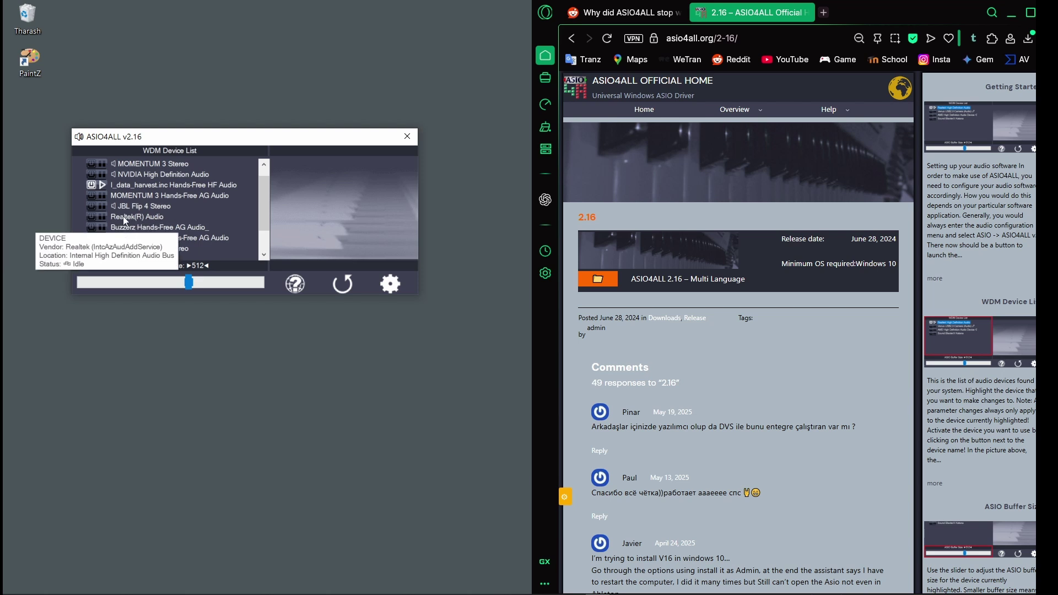
click(90, 217)
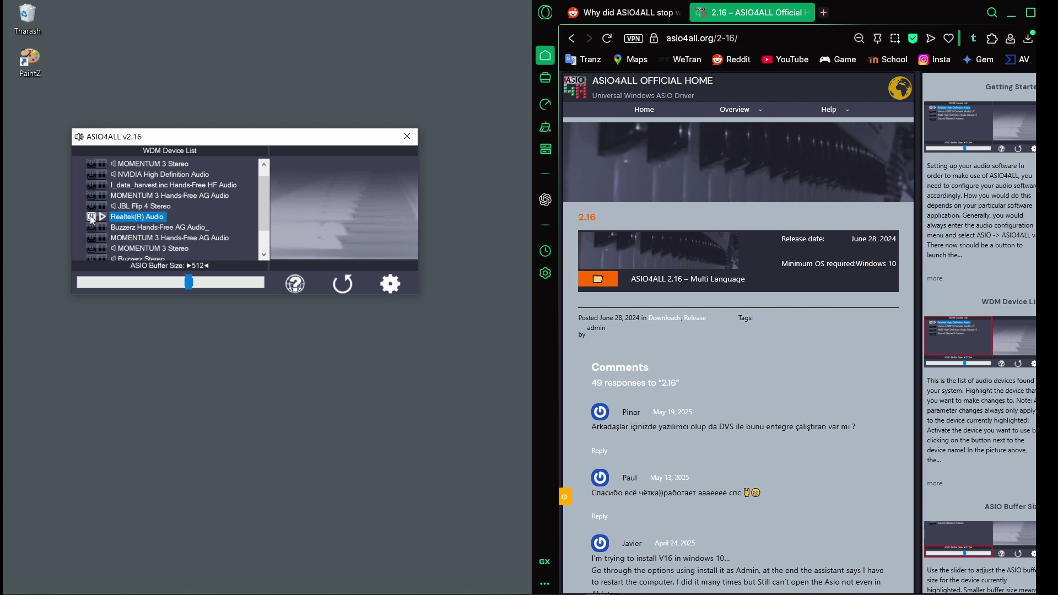
click(91, 216)
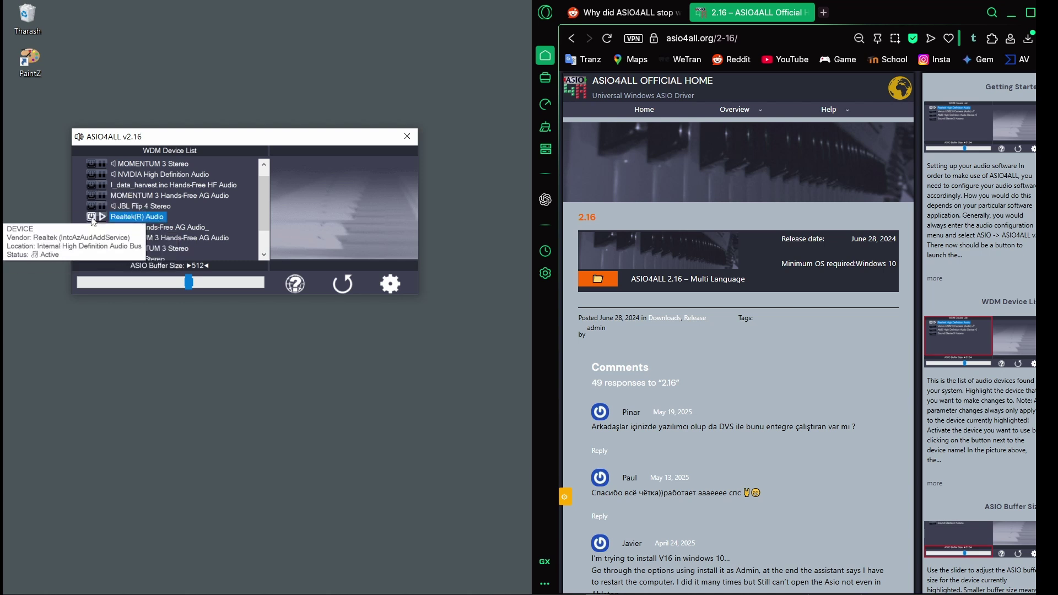
Step: Show and hide the advanced options and look through the rest of the WDM device list
click(392, 285)
scroll(262, 235, down, 1)
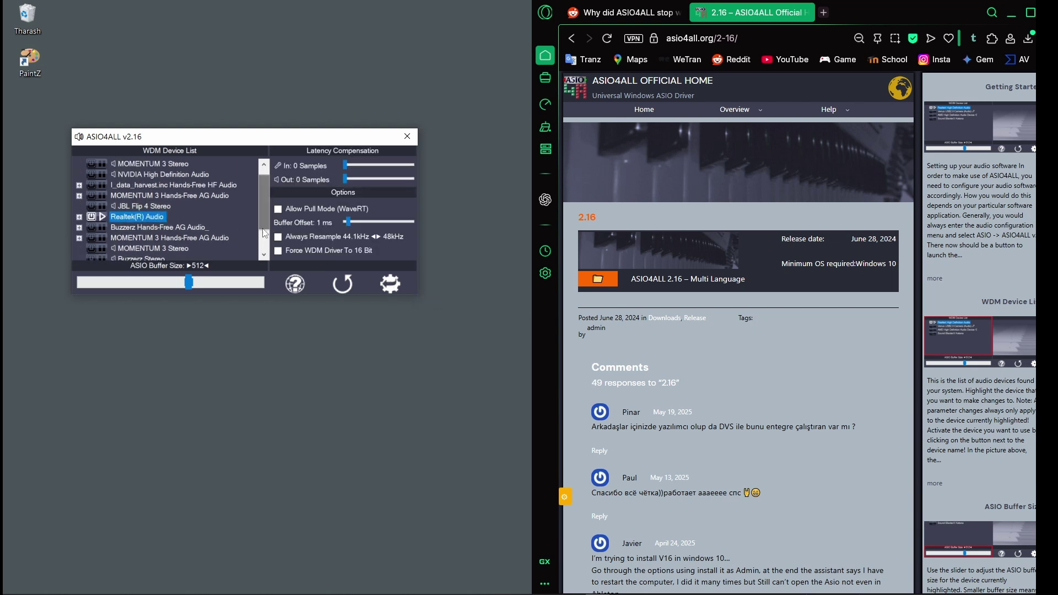
click(390, 285)
scroll(263, 212, down, 1)
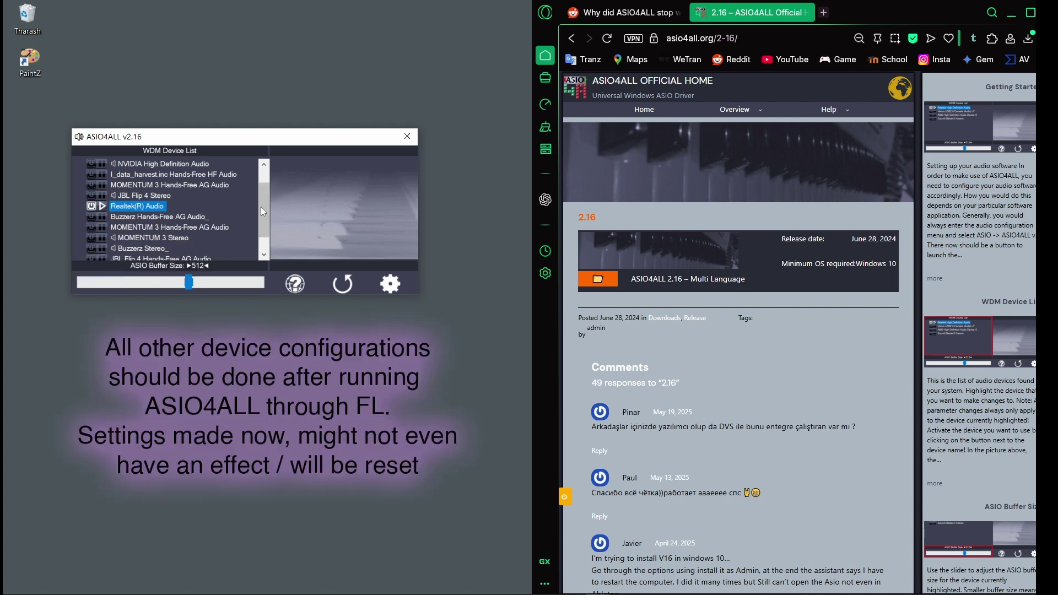
scroll(260, 206, down, 2)
drag(190, 140, 190, 145)
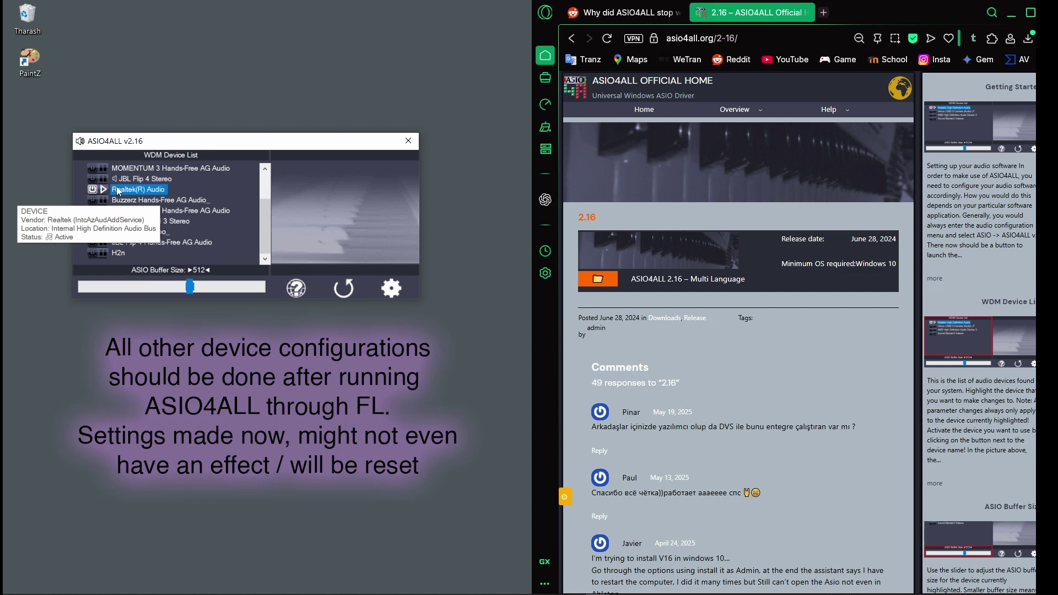
Step: Expand Realtek(R) Audio in the advanced options, examine its output and inputs, and return to the simple device list
click(387, 288)
click(81, 232)
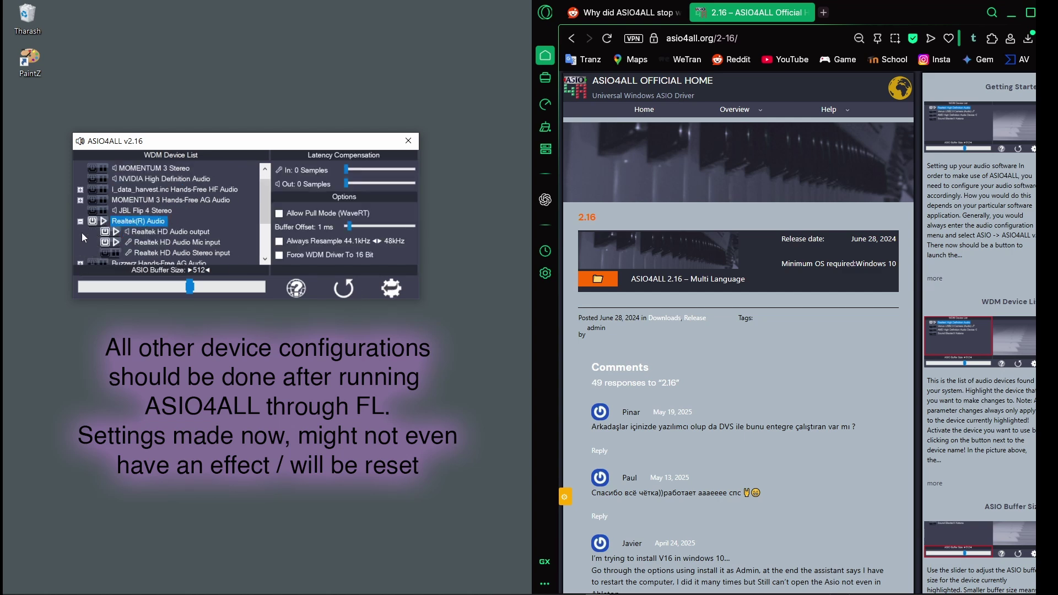
scroll(156, 214, down, 2)
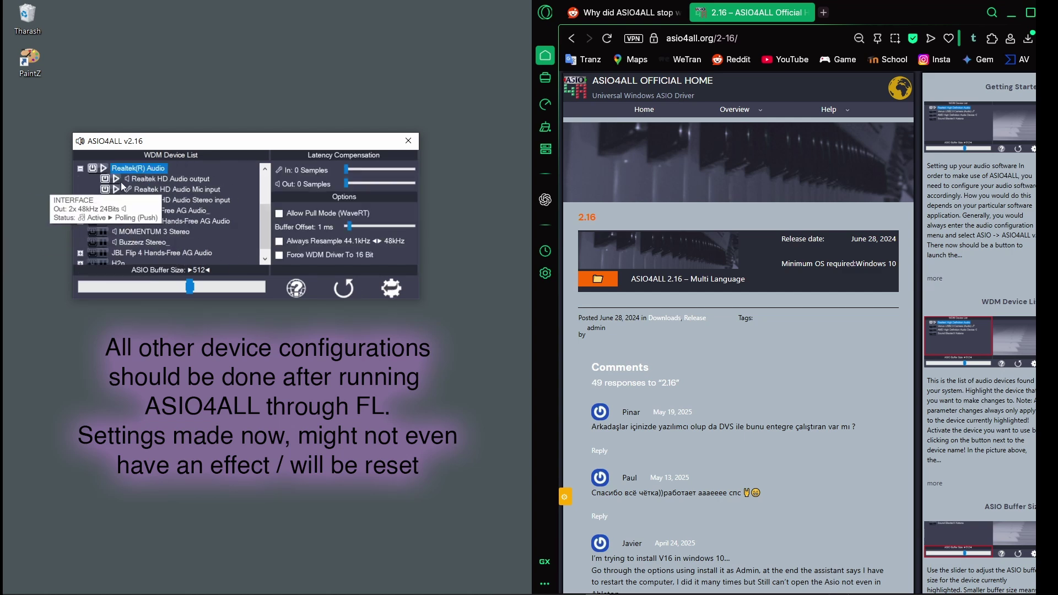
scroll(132, 220, up, 2)
scroll(127, 238, up, 1)
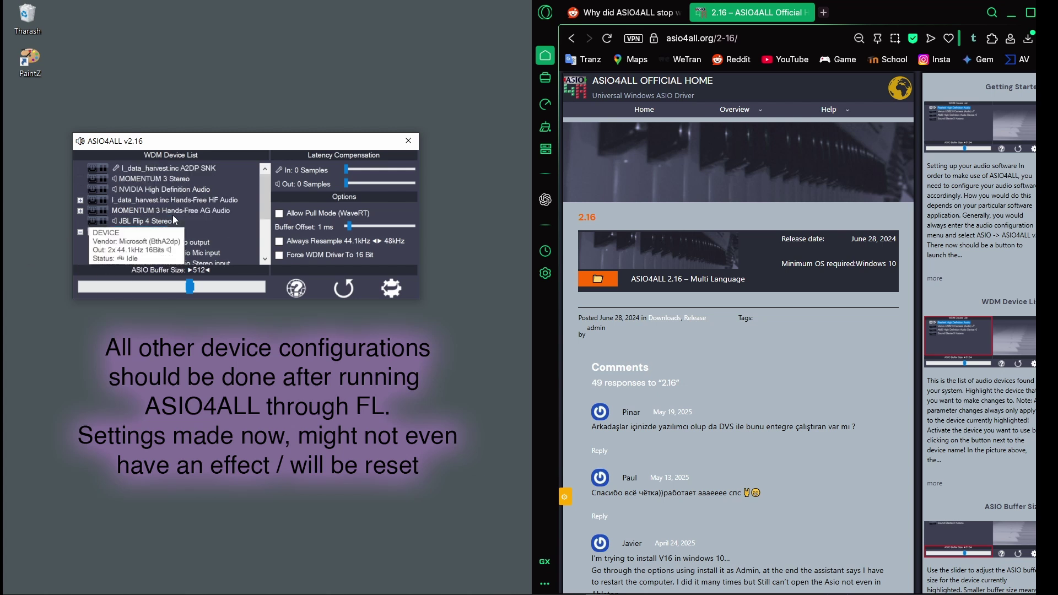
click(392, 288)
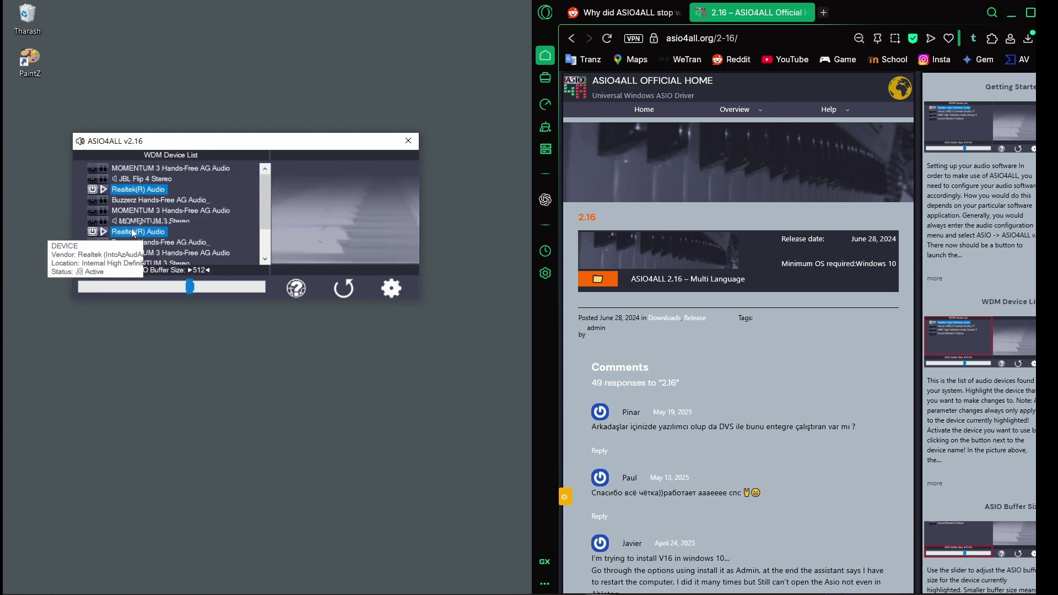
scroll(96, 188, down, 2)
drag(267, 213, 386, 187)
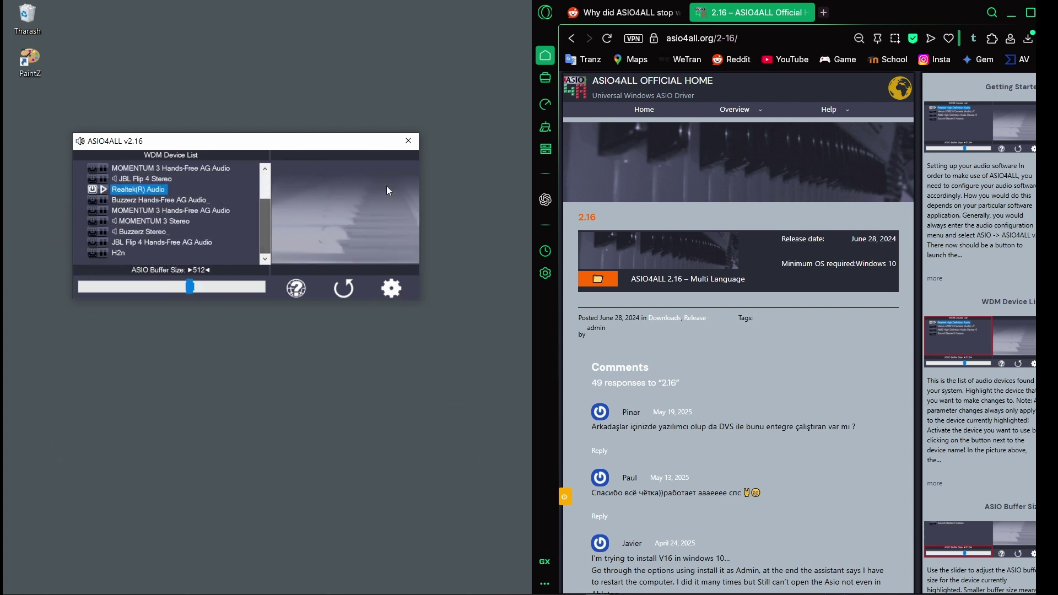
Step: Close the ASIO4ALL Off-line Settings and switch to FL Studio
click(407, 142)
key(super)
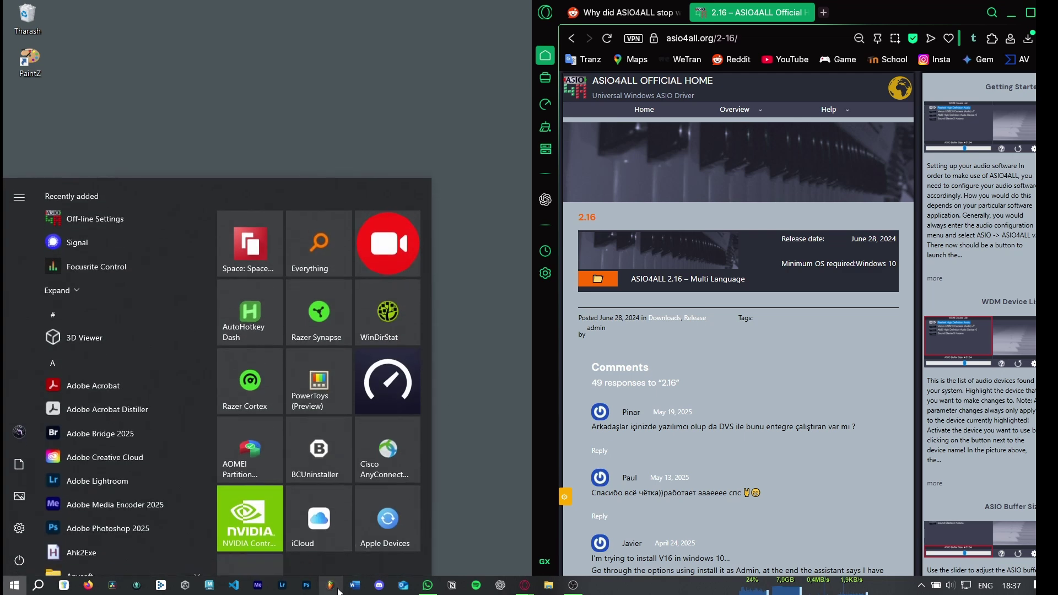
click(330, 585)
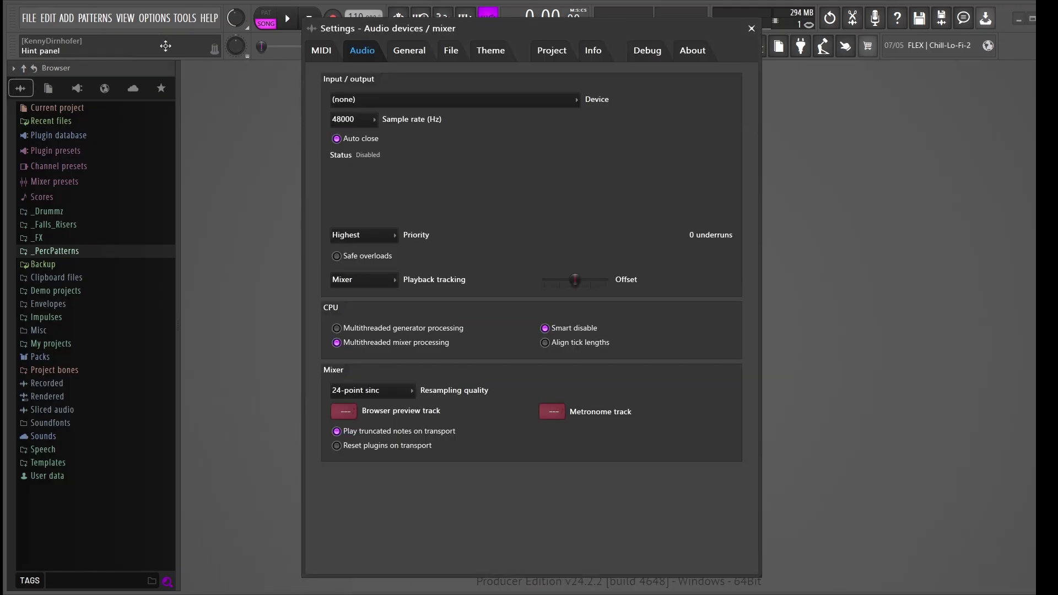
Step: Set ASIO4ALL v2 as FL Studio's audio device, and open its ASIO panel clear of the driver settings
click(341, 102)
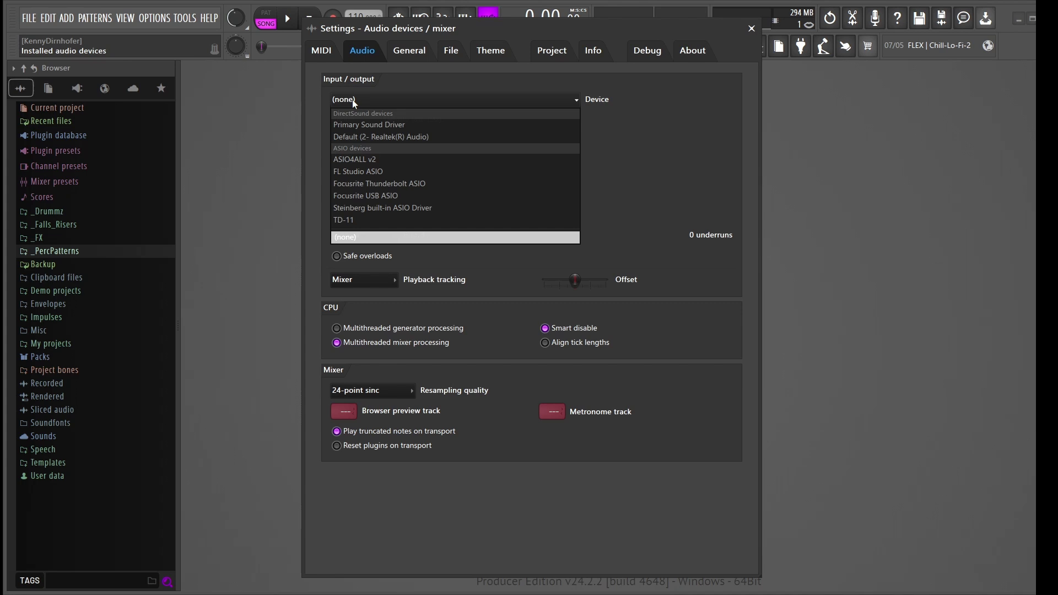
click(355, 160)
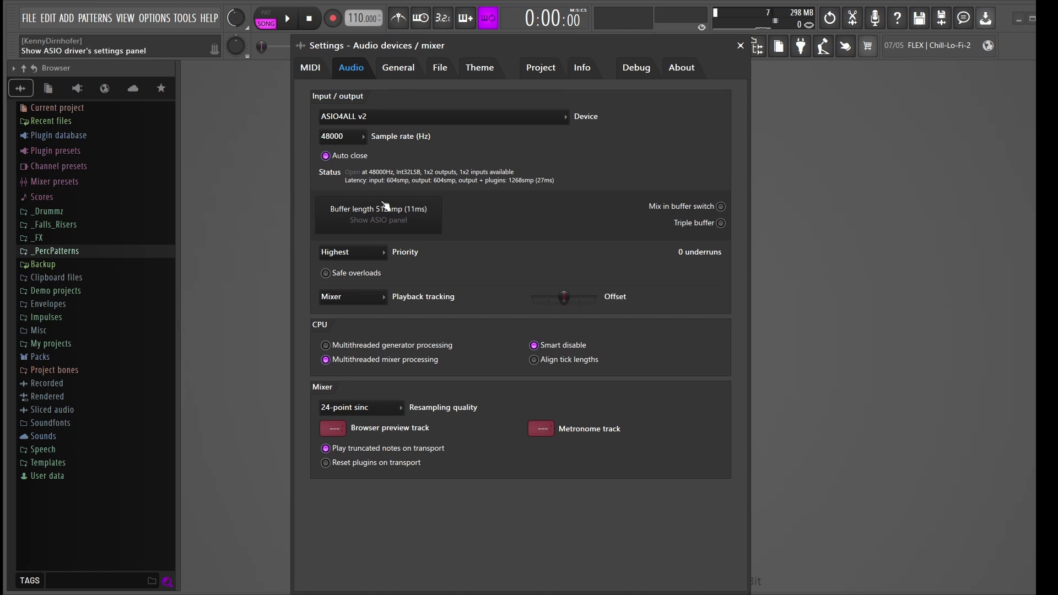
click(385, 207)
drag(303, 117, 711, 150)
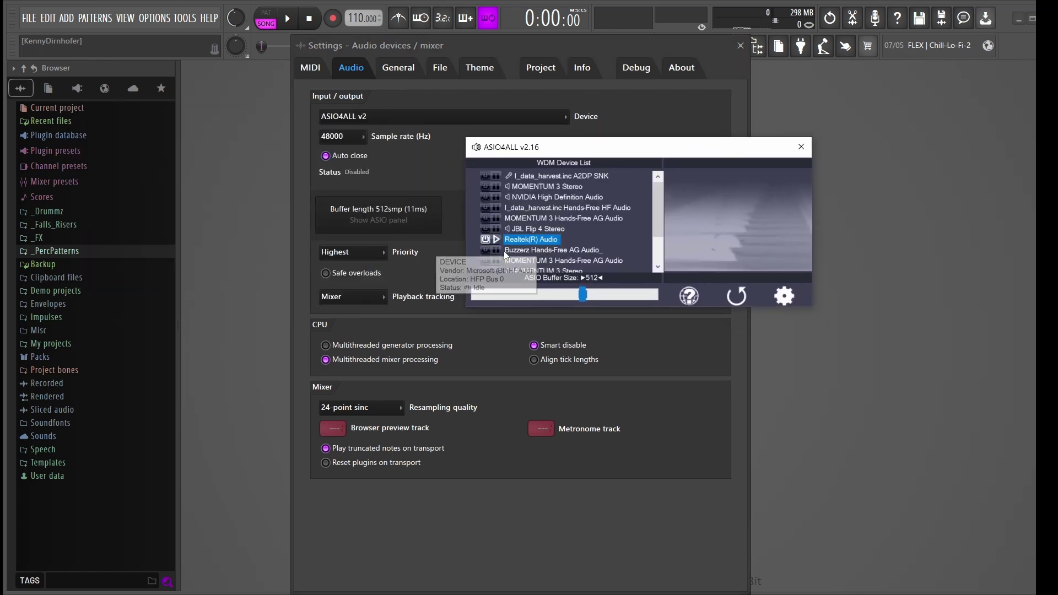
drag(540, 149, 542, 149)
mouse_move(663, 218)
mouse_down()
mouse_move(667, 240)
mouse_move(641, 230)
mouse_move(660, 204)
mouse_up()
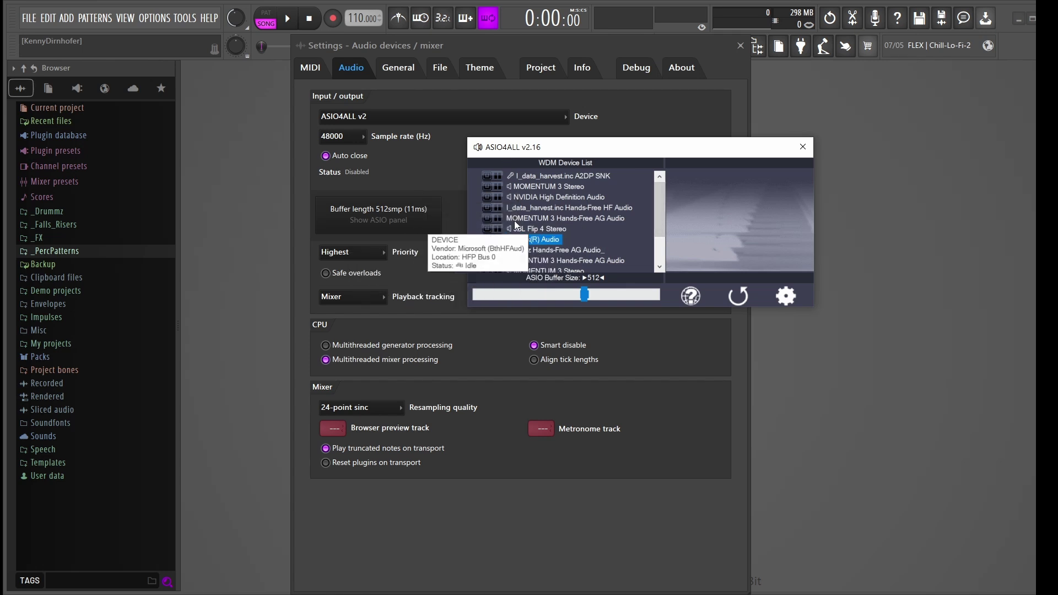
Step: Try to activate the I_data_harvest.inc Hands-Free HF Audio device in the WDM device list
click(486, 207)
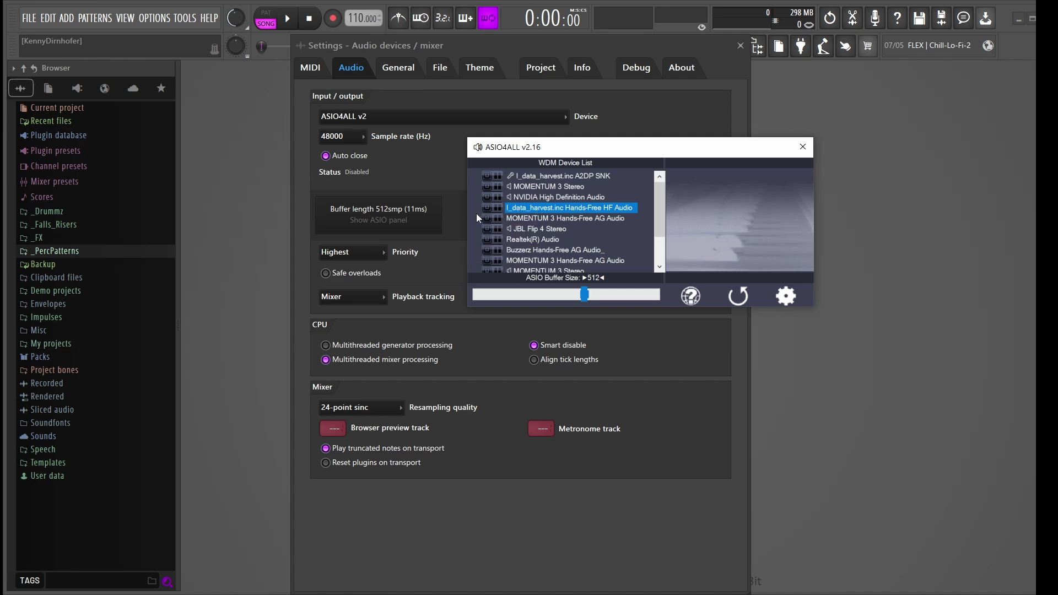
drag(524, 152, 470, 157)
drag(680, 154, 728, 136)
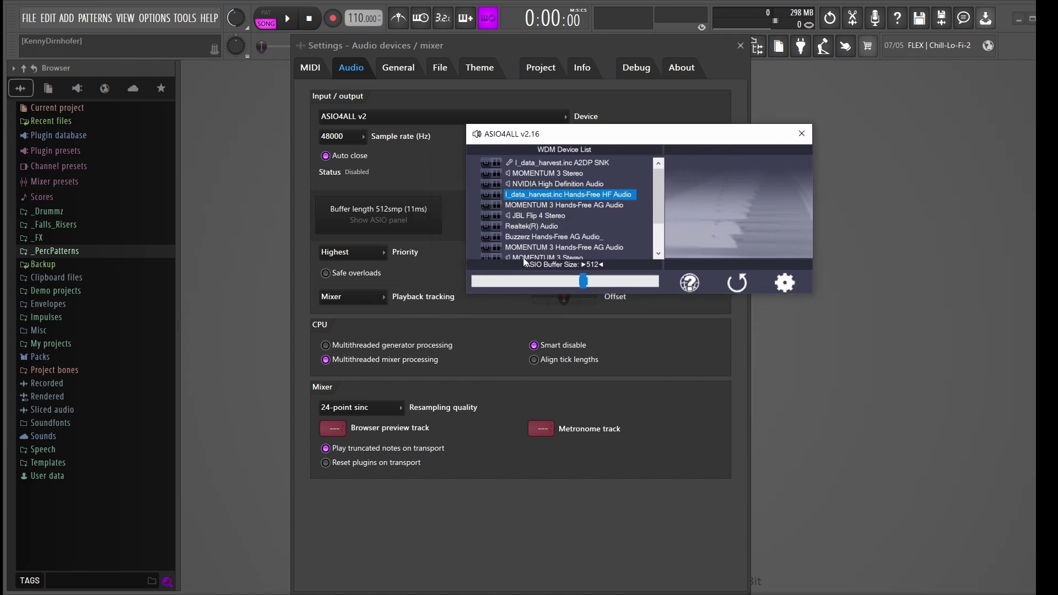
drag(651, 185, 651, 197)
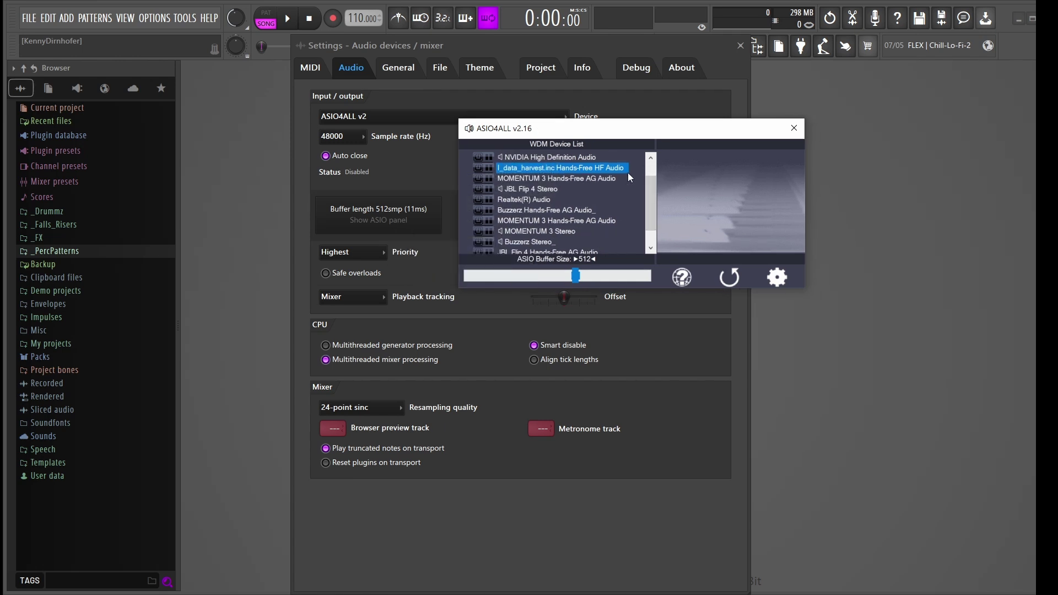
drag(616, 133, 588, 154)
drag(683, 149, 688, 143)
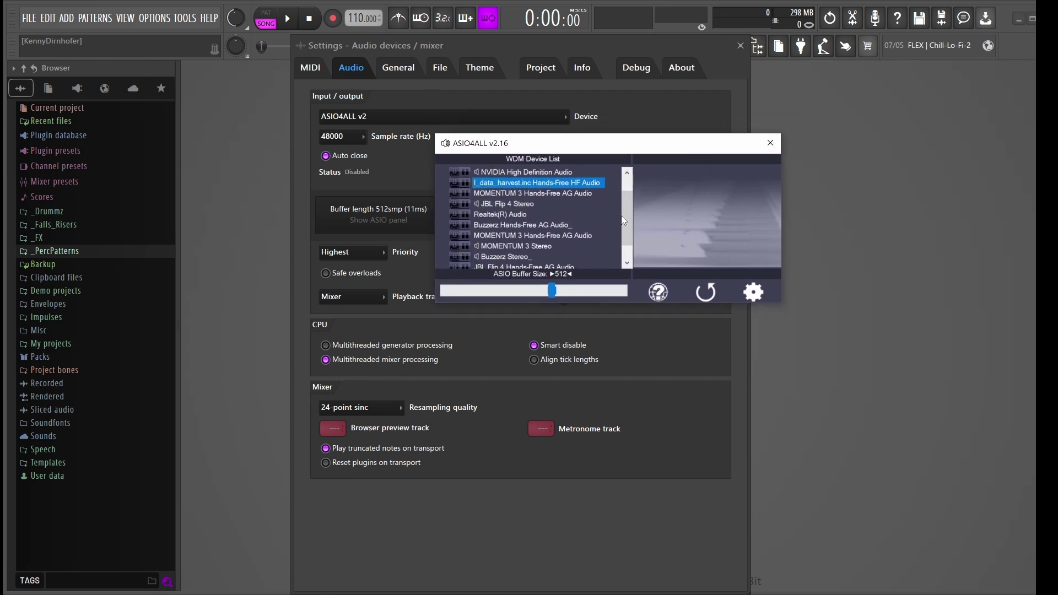
Step: Activate Realtek(R) Audio in the ASIO4ALL panel opened from FL Studio
scroll(620, 206, down, 1)
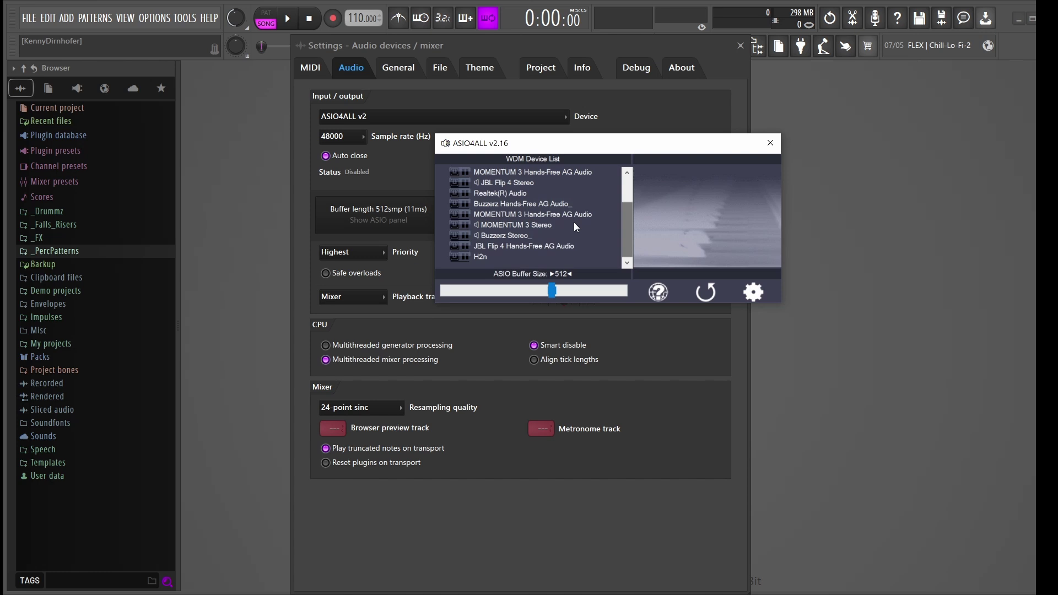
click(455, 195)
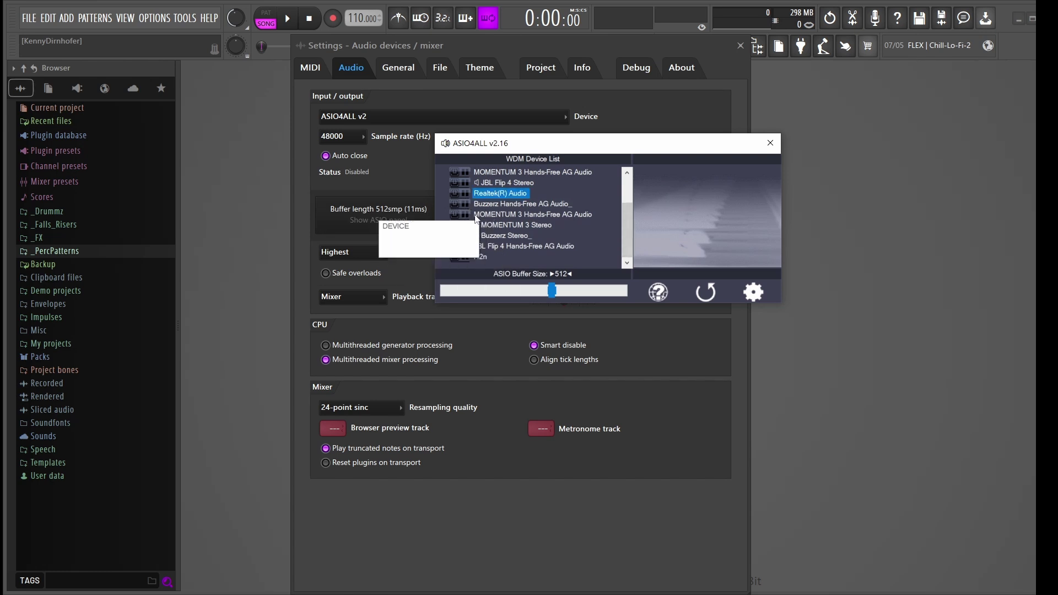
mouse_move(456, 195)
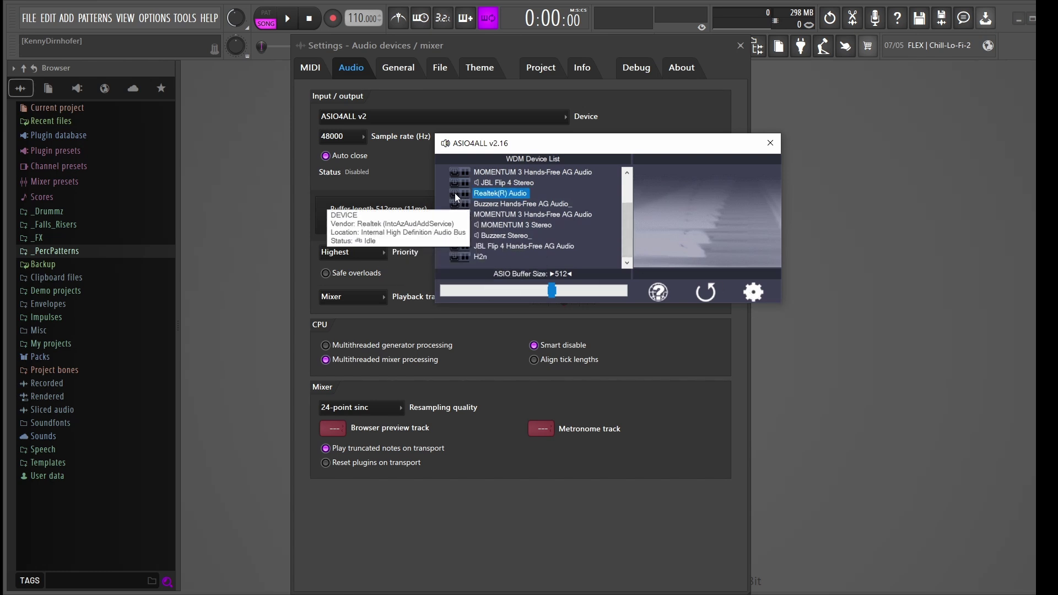
mouse_move(494, 142)
mouse_down()
mouse_move(484, 159)
mouse_move(494, 159)
mouse_up()
drag(627, 240, 464, 226)
mouse_move(455, 221)
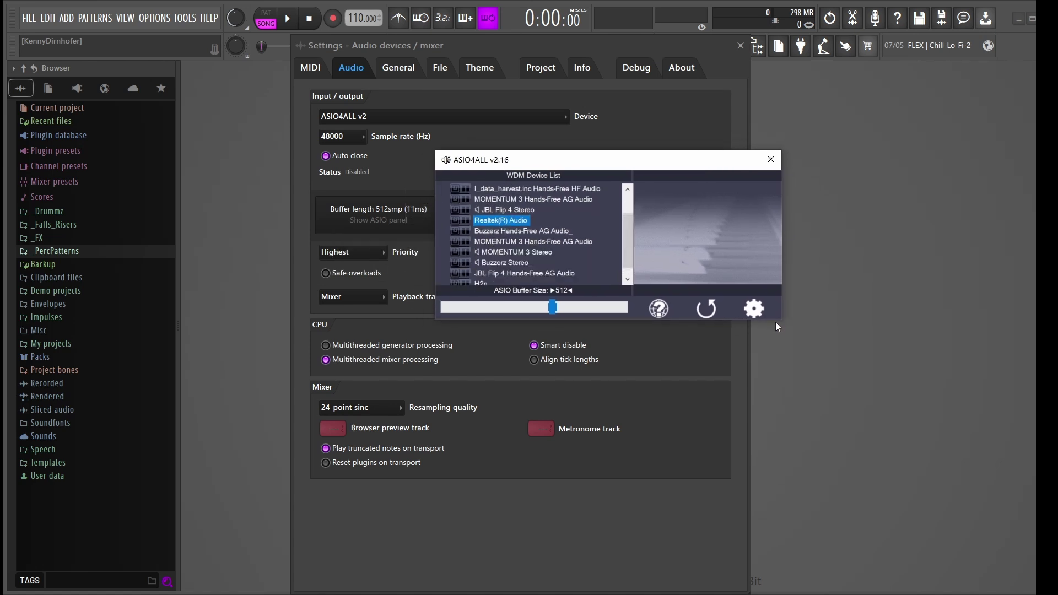
Step: Toggle the advanced options on and off and review the WDM device list down to H2n
click(753, 308)
click(754, 309)
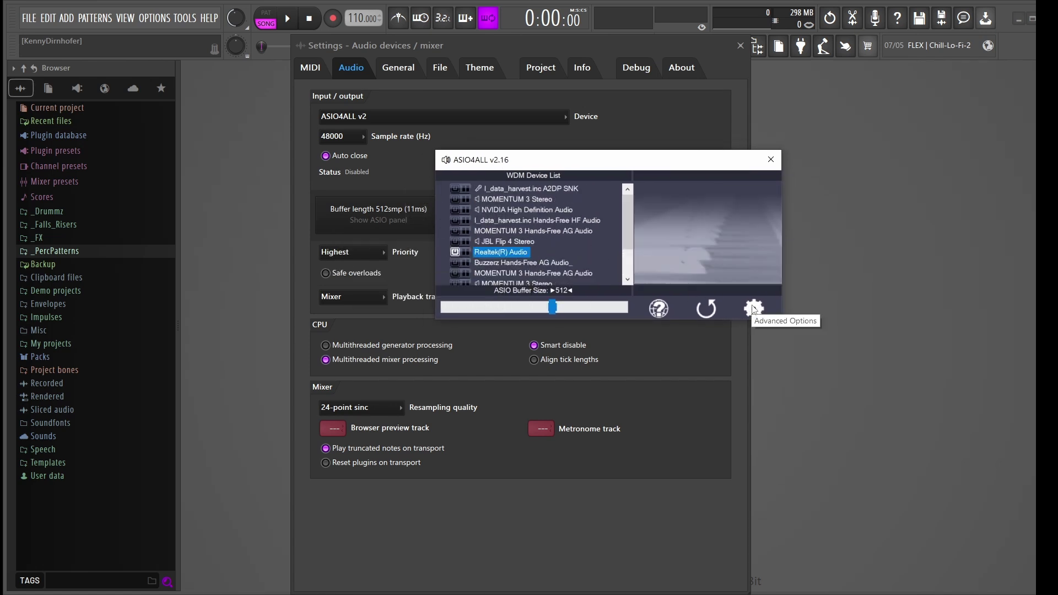
click(754, 310)
click(755, 310)
click(756, 311)
click(756, 311)
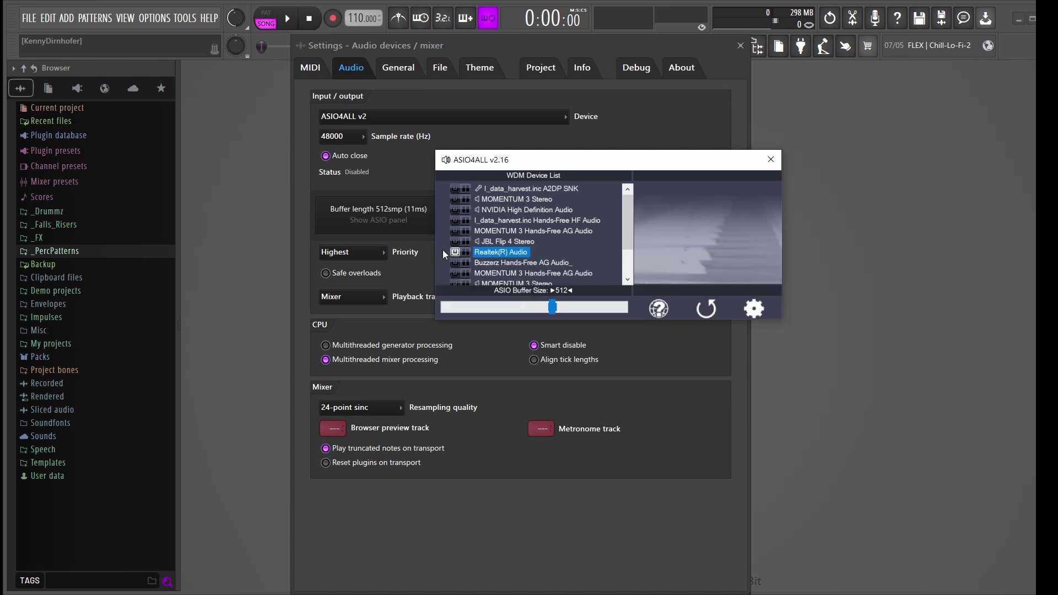
scroll(628, 237, down, 1)
mouse_move(656, 172)
mouse_down()
mouse_move(651, 191)
mouse_move(657, 159)
mouse_up()
scroll(633, 217, down, 1)
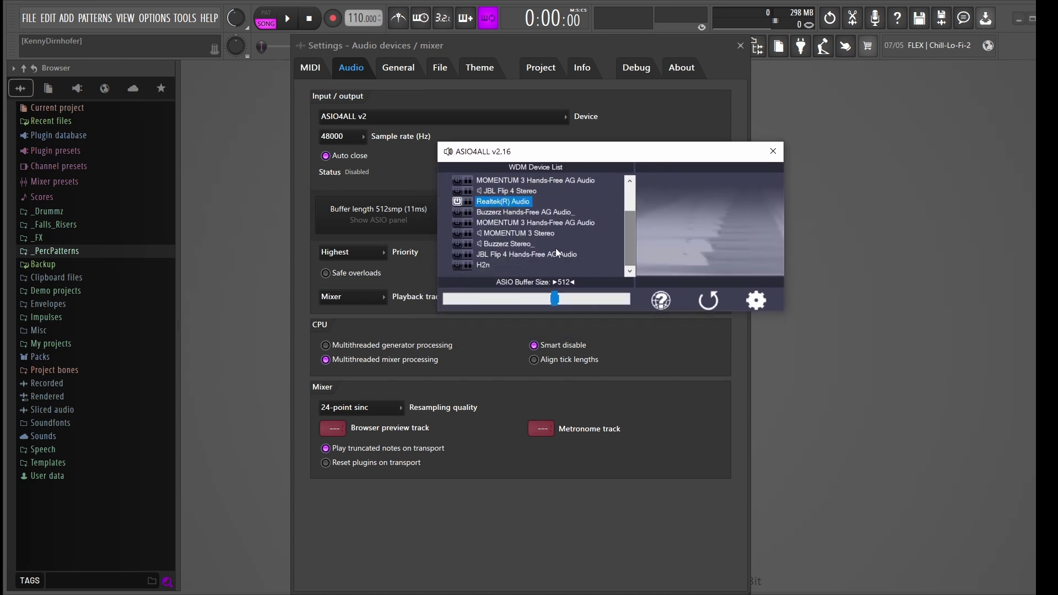
Step: Show ASIO4ALL's advanced options and bring the Realtek(R) Audio interfaces and the devices below them into view
click(759, 306)
click(761, 304)
click(762, 303)
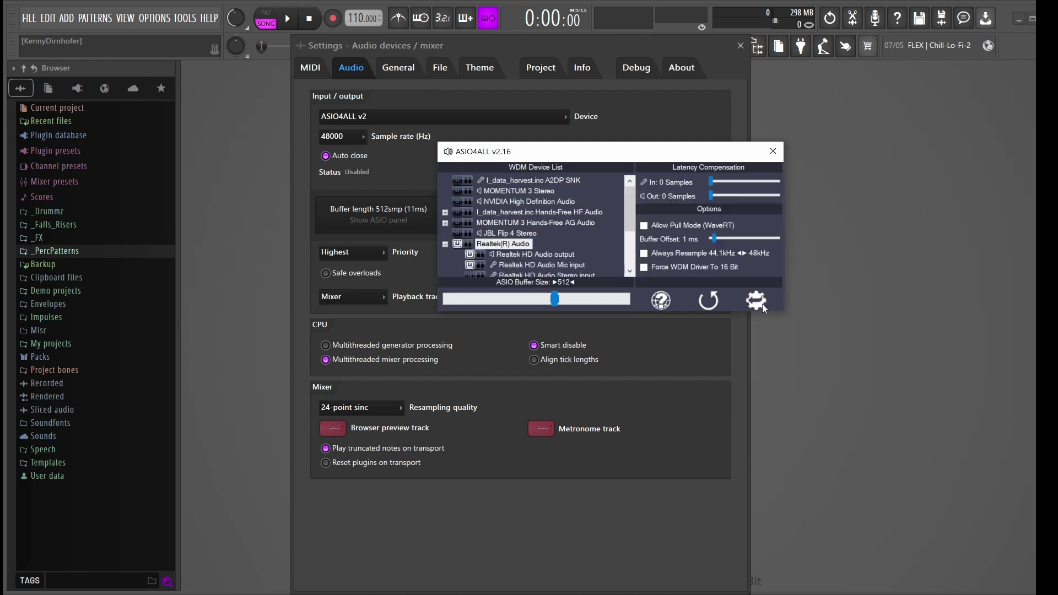
click(762, 303)
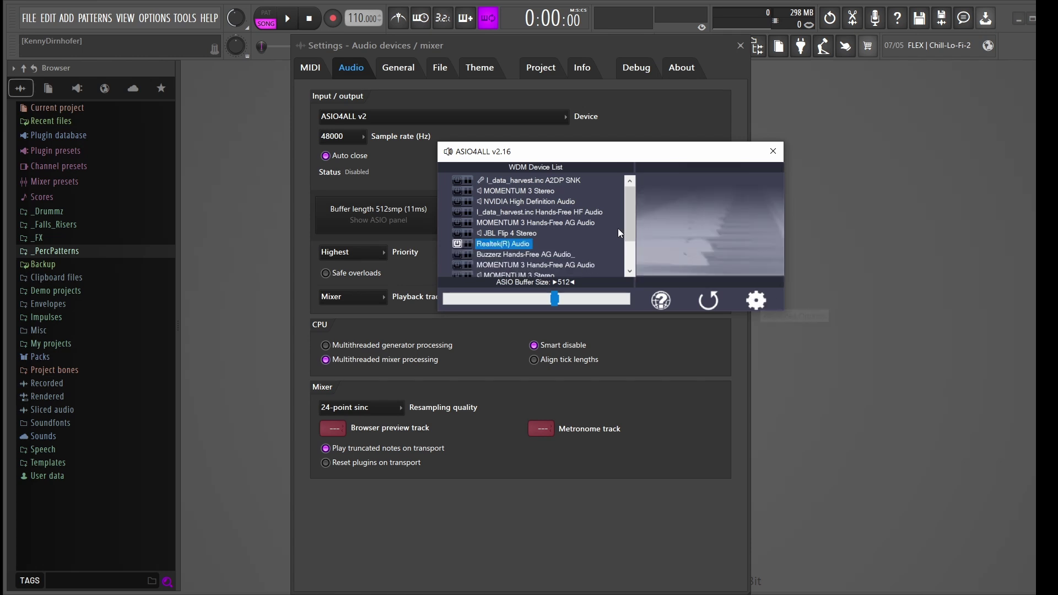
scroll(623, 231, down, 1)
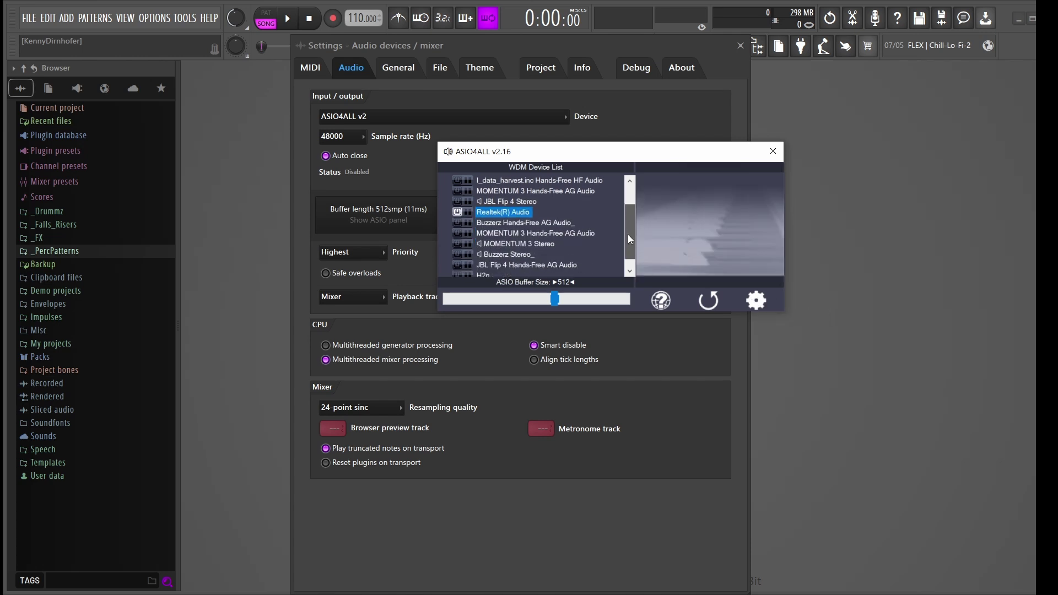
click(760, 302)
drag(638, 201, 637, 241)
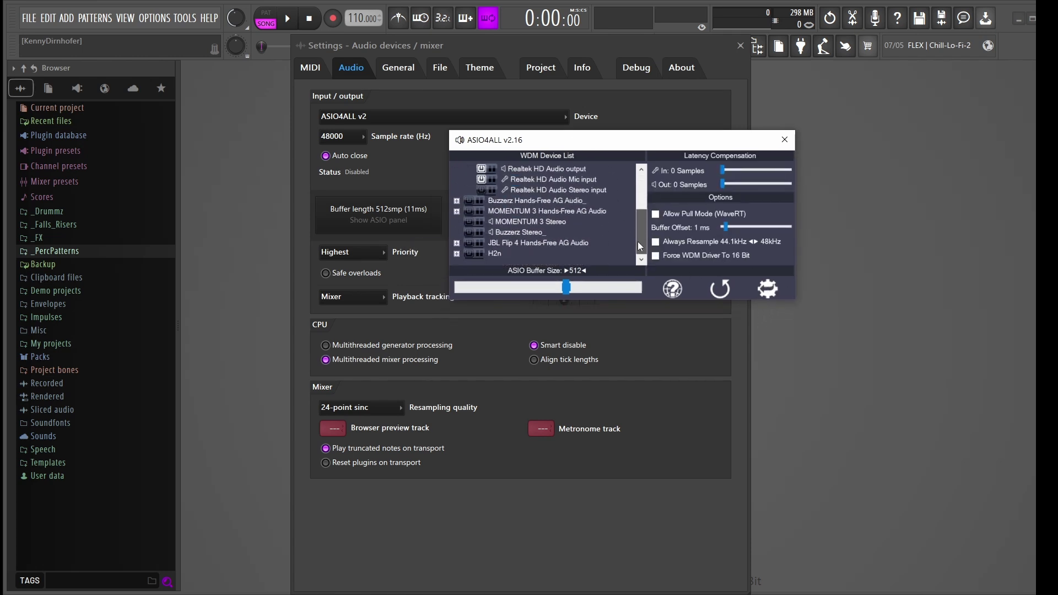
Step: Expand H2n in the WDM device list, activate it alongside Realtek(R) Audio and close the ASIO4ALL panel
click(457, 254)
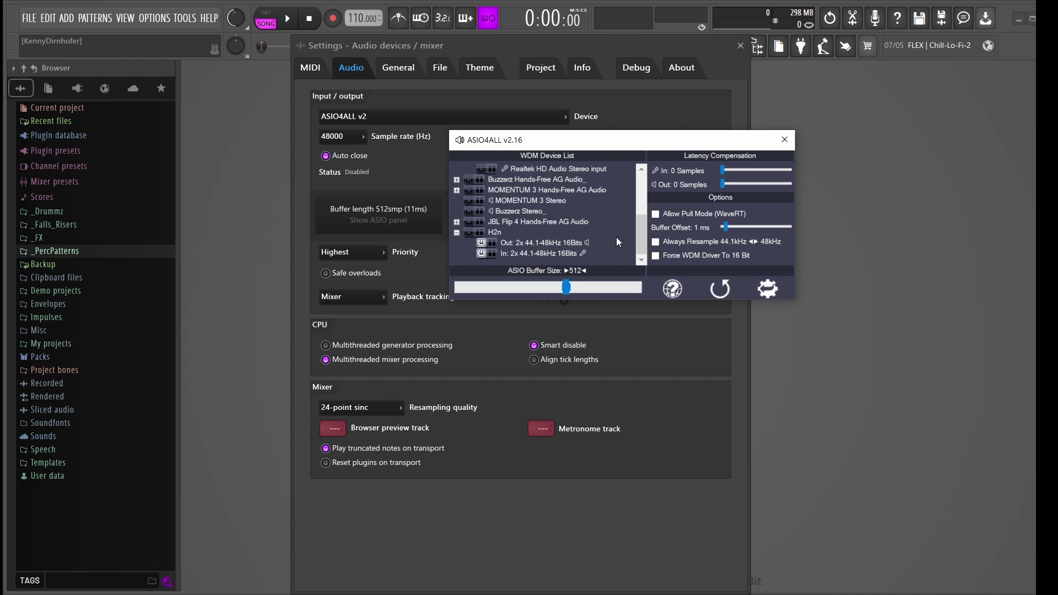
click(472, 232)
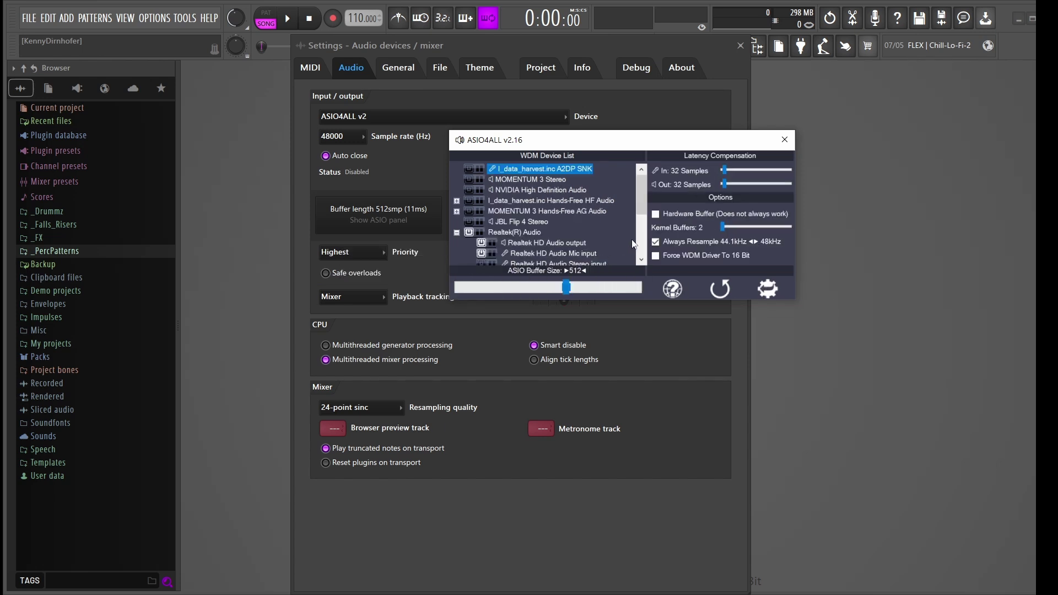
mouse_move(642, 211)
mouse_down()
mouse_move(640, 243)
mouse_move(644, 204)
mouse_up()
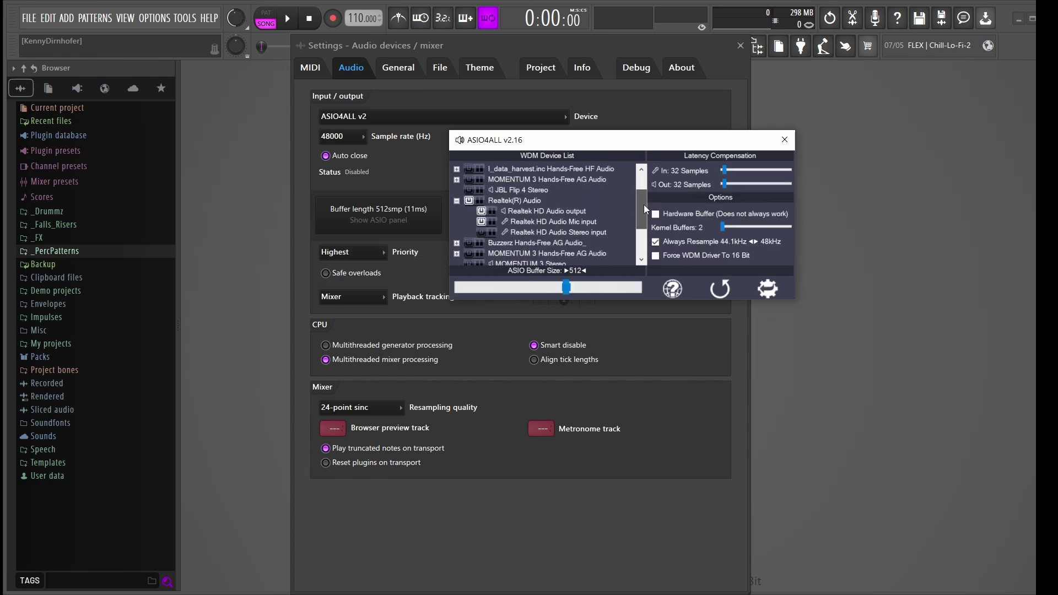
click(558, 223)
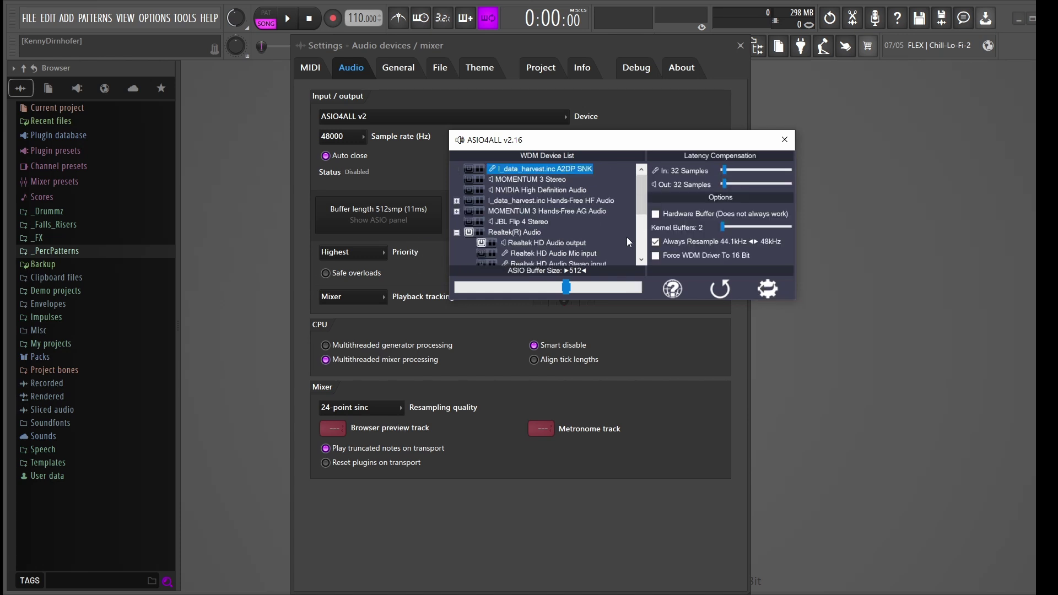
drag(641, 205, 642, 253)
drag(586, 142, 484, 136)
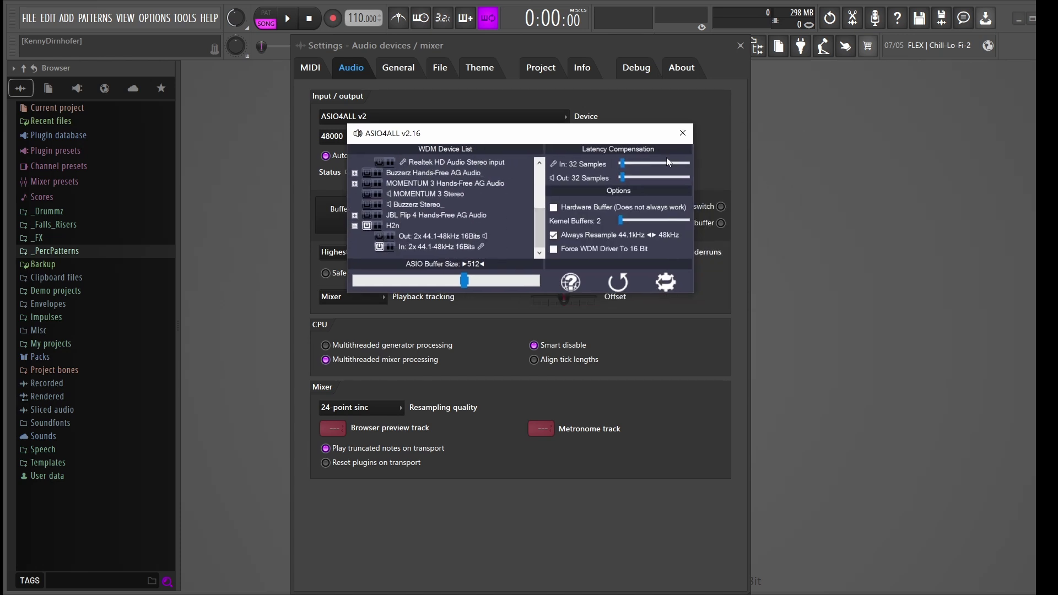
click(684, 134)
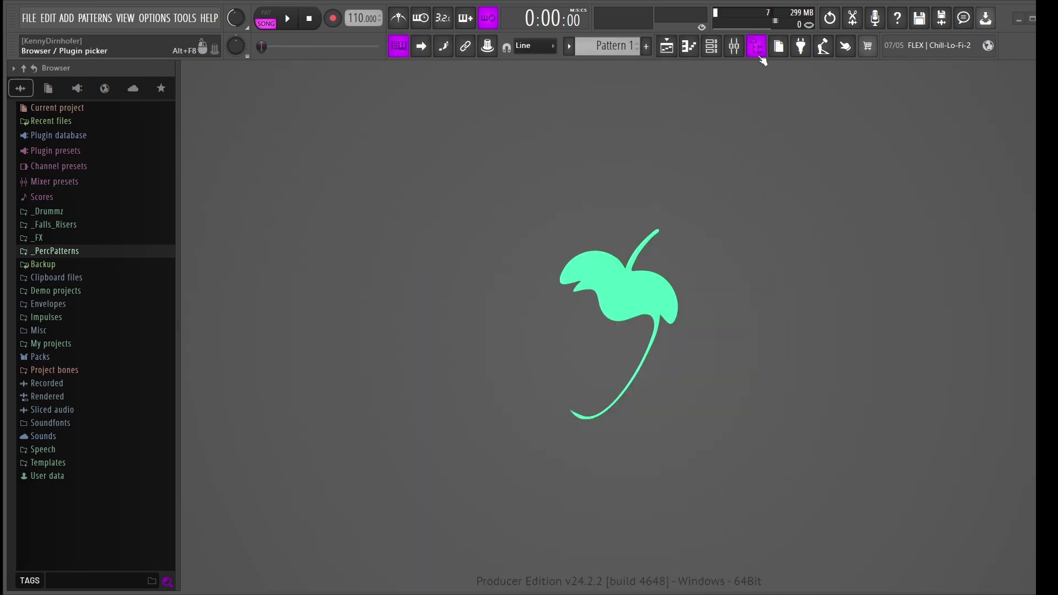
Step: Show the playlist and start and stop the Grand Piano pattern several times to test the audio output
click(670, 47)
scroll(523, 248, up, 3)
key(space)
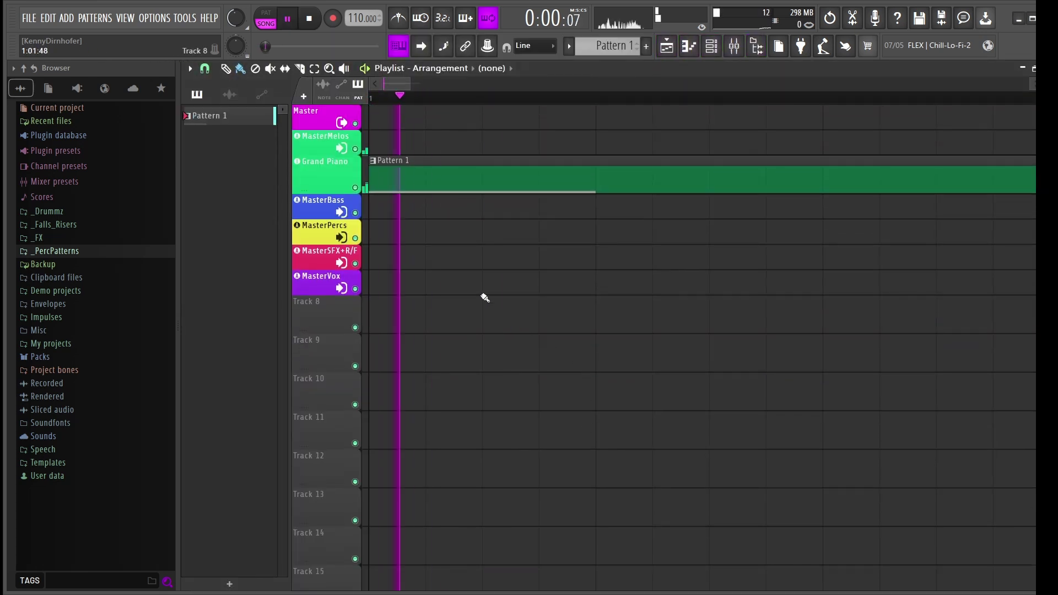
key(space)
key(space)
key(space)
key(space)
key(space)
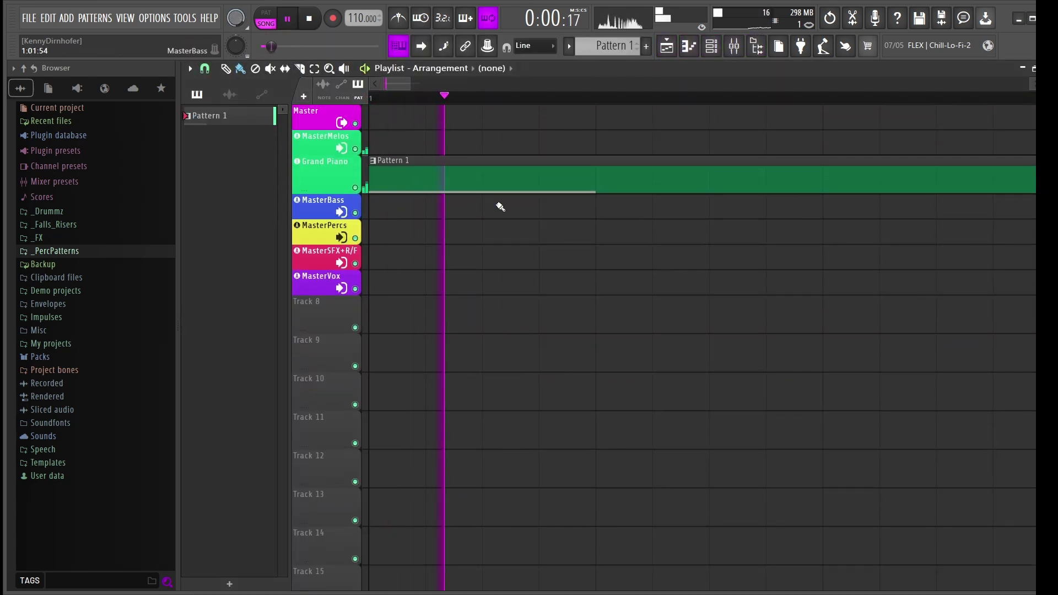
key(space)
key(space)
key(space)
key(space)
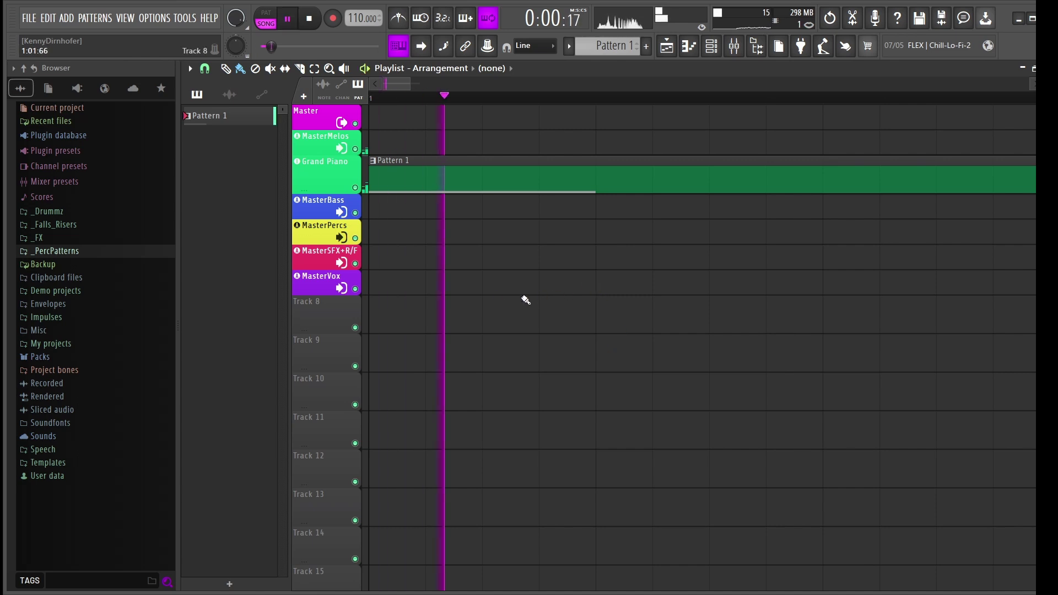
Step: Reopen the ASIO4ALL panel from the audio settings, deactivate H2n in the device list and close the panel
click(155, 19)
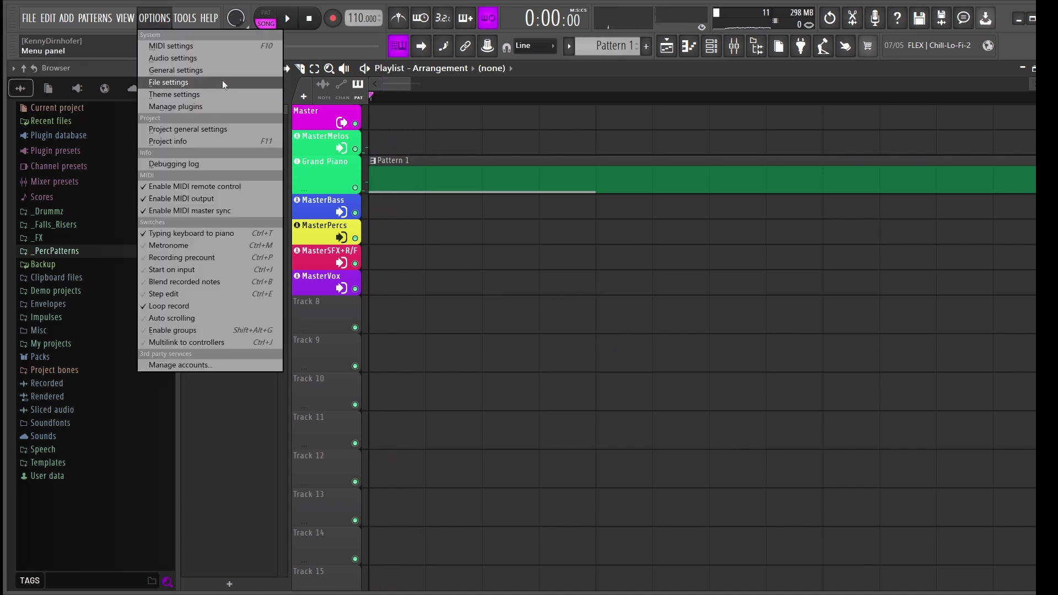
click(178, 59)
click(367, 209)
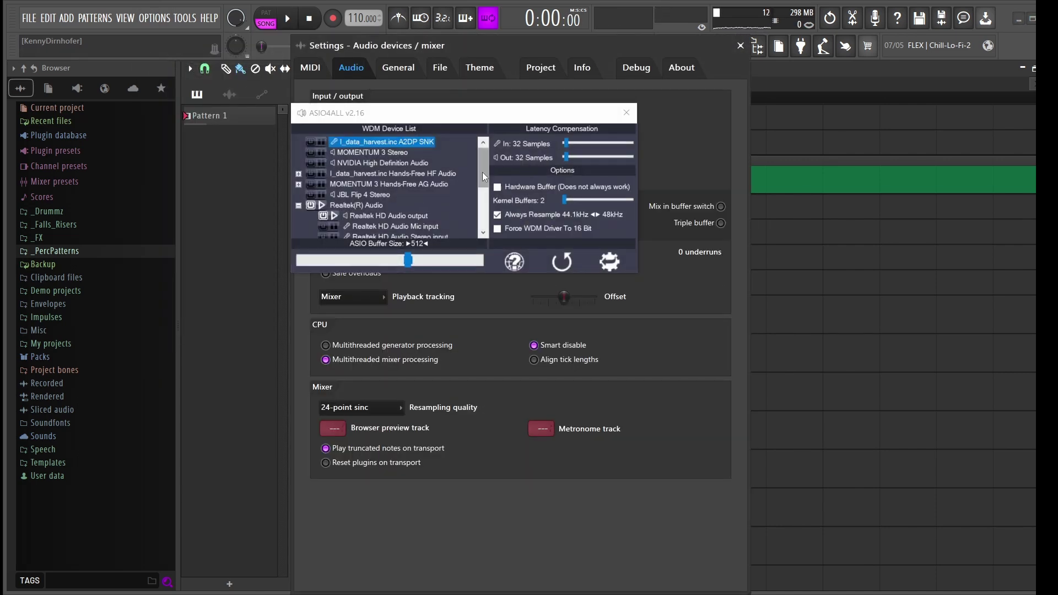
scroll(483, 176, down, 2)
click(356, 162)
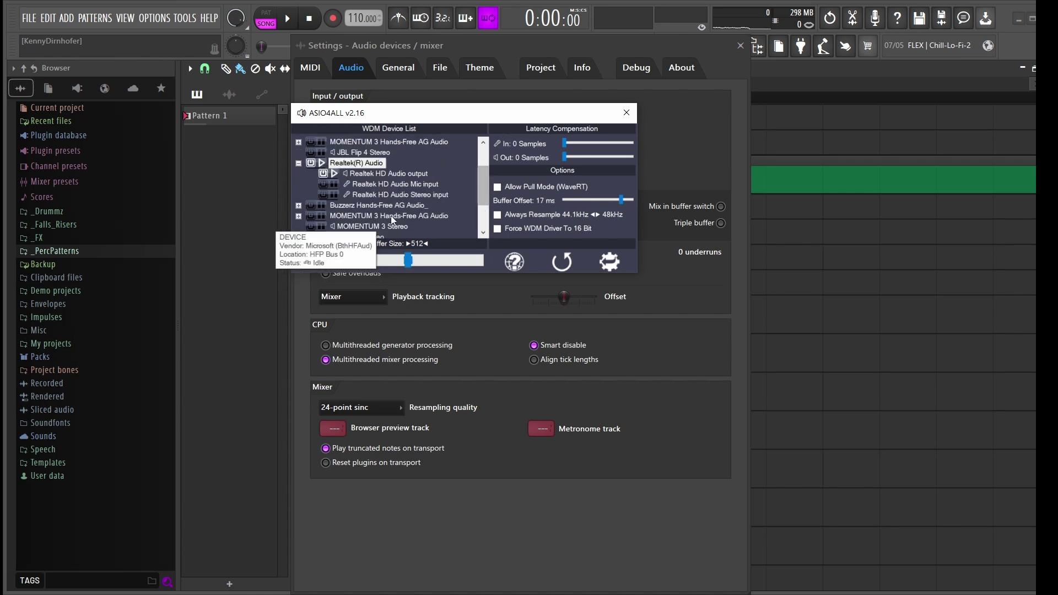
scroll(392, 216, down, 2)
click(337, 205)
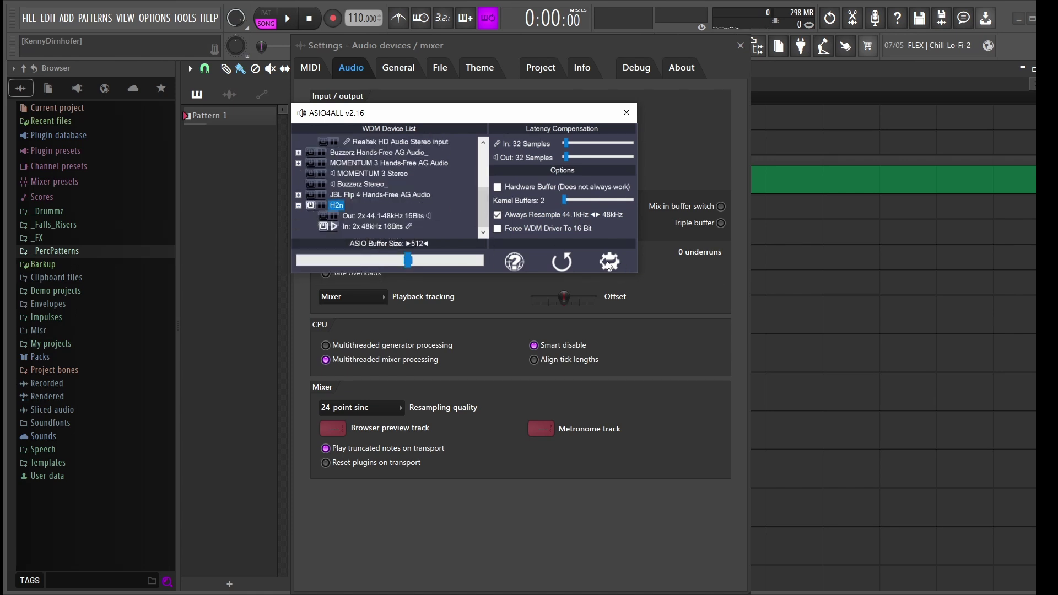
scroll(385, 209, up, 4)
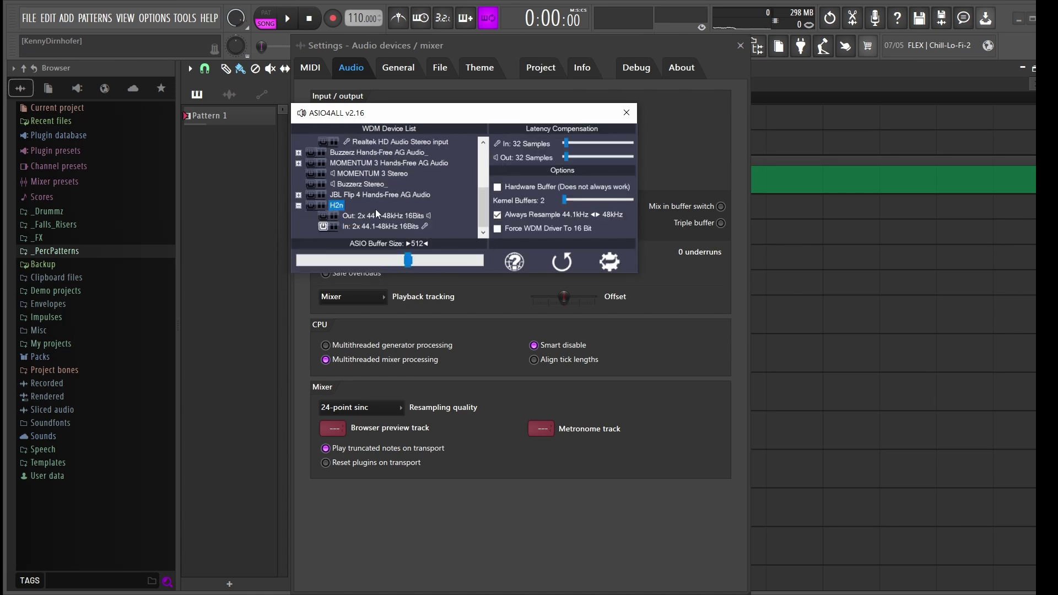
click(626, 112)
click(627, 112)
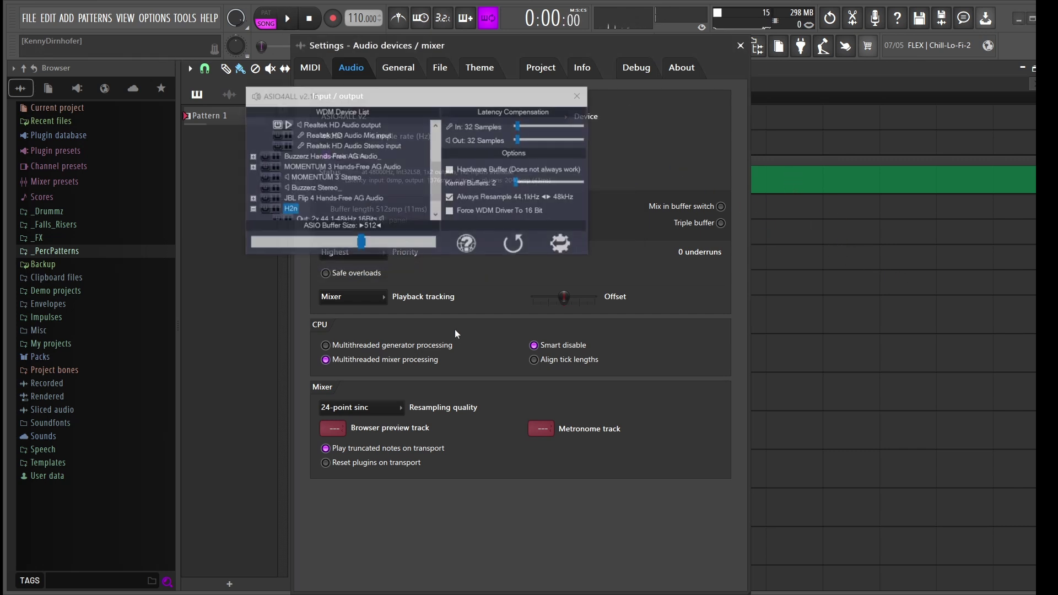
Step: Select Realtek(R) Audio in the ASIO4ALL panel, lower the ASIO buffer size to 104 and test playback
scroll(326, 187, up, 3)
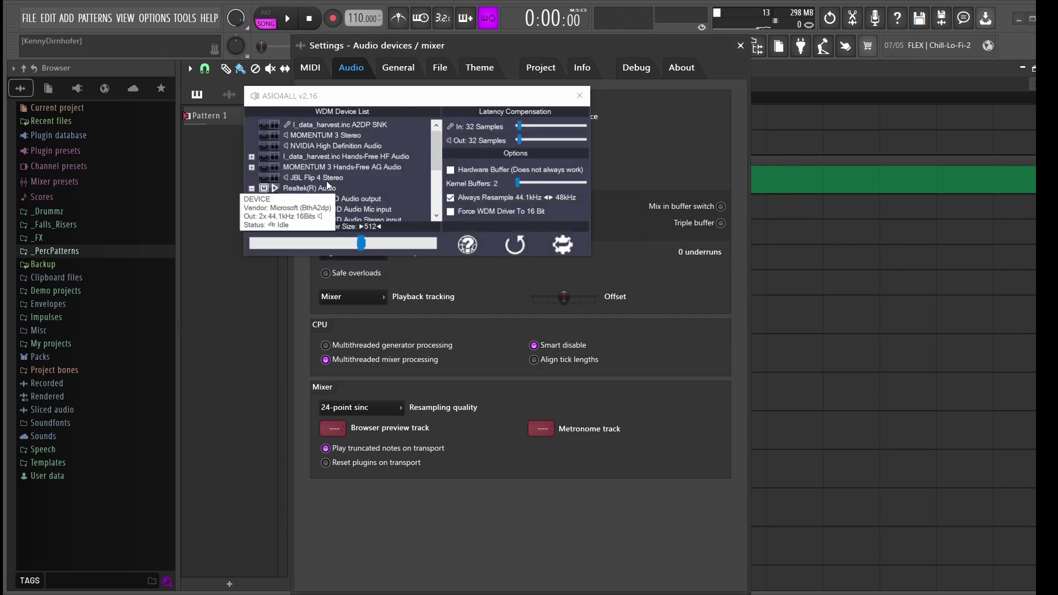
scroll(326, 188, down, 2)
click(302, 139)
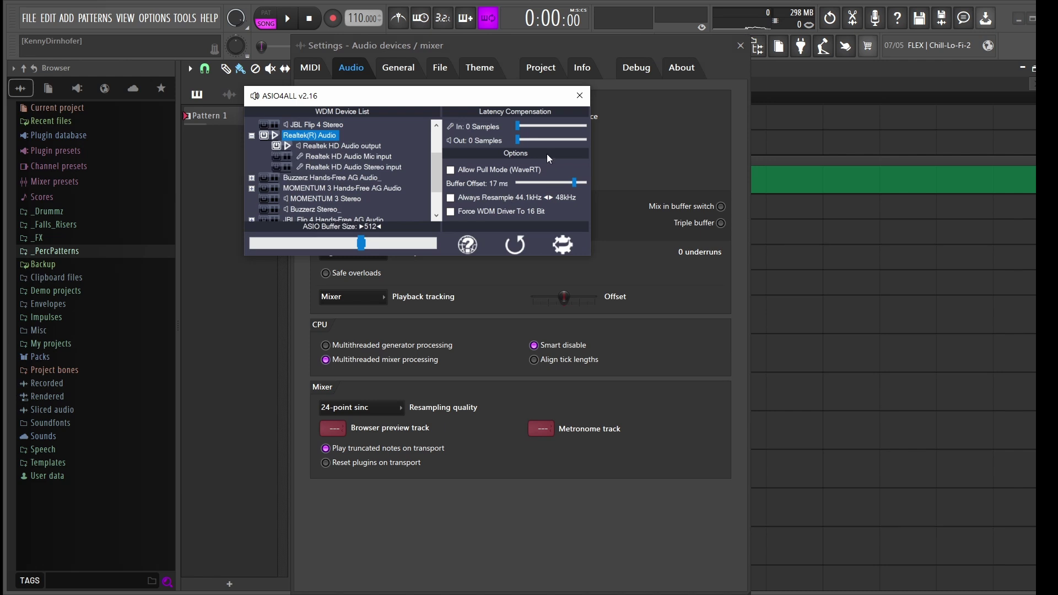
drag(367, 244, 275, 245)
key(space)
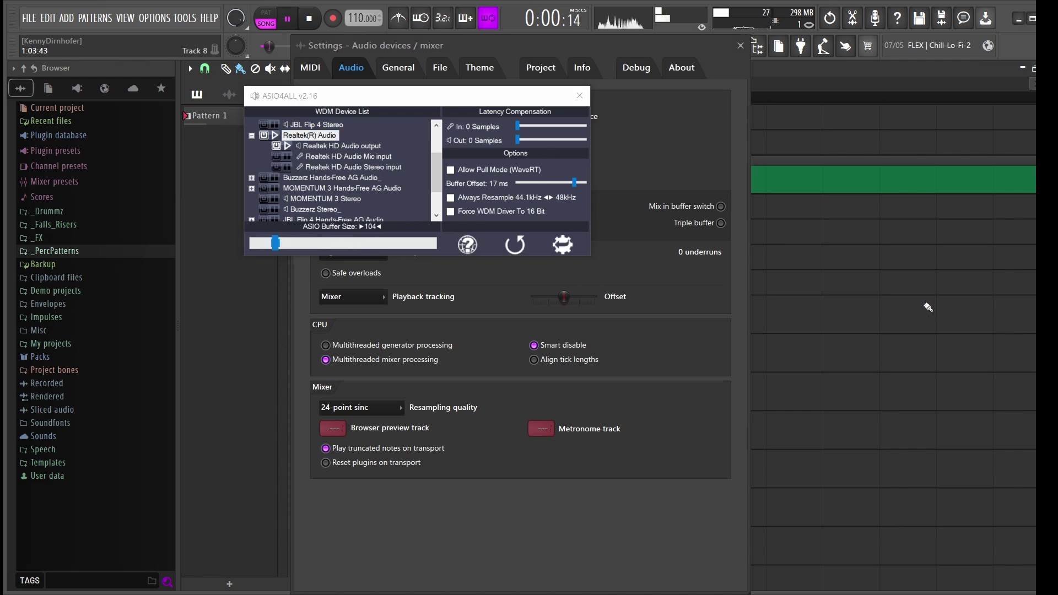
key(space)
Step: Lower the ASIO buffer size to 64, test the playback again and close the ASIO4ALL panel
drag(331, 95, 427, 127)
drag(399, 269, 393, 272)
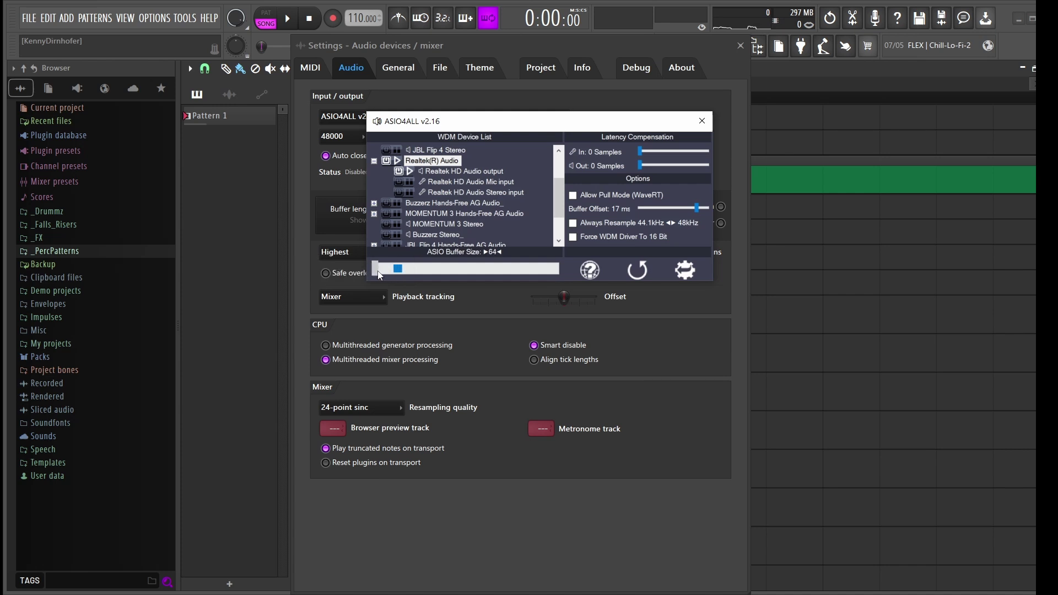
click(236, 17)
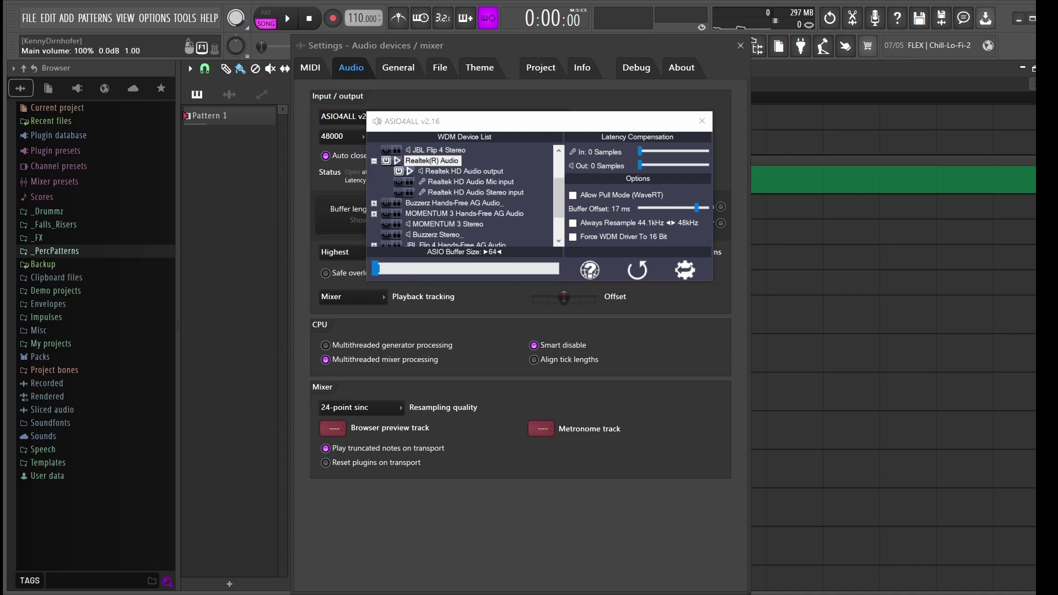
key(space)
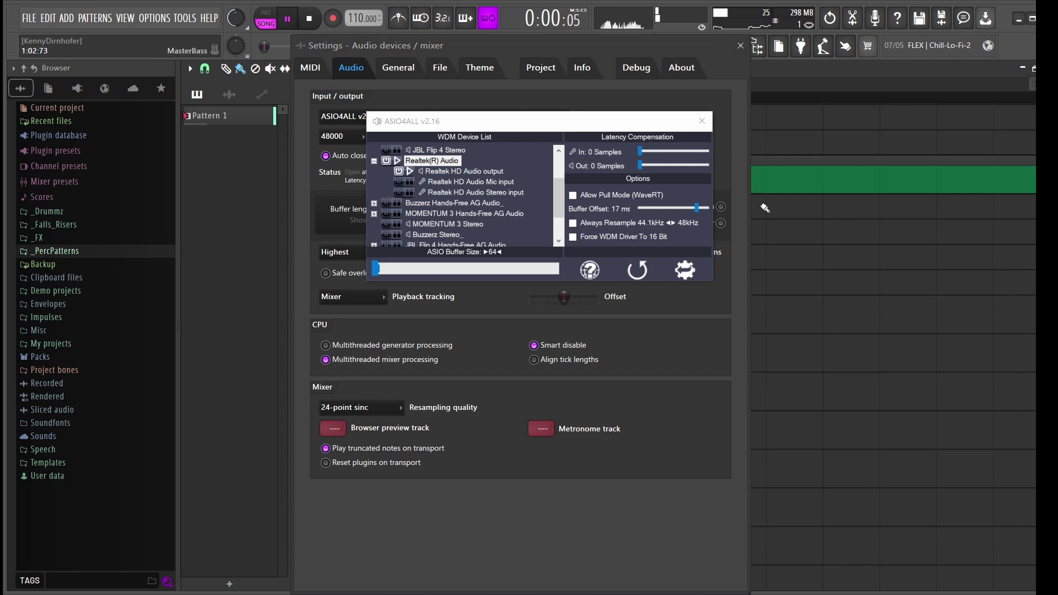
key(space)
drag(587, 121, 534, 151)
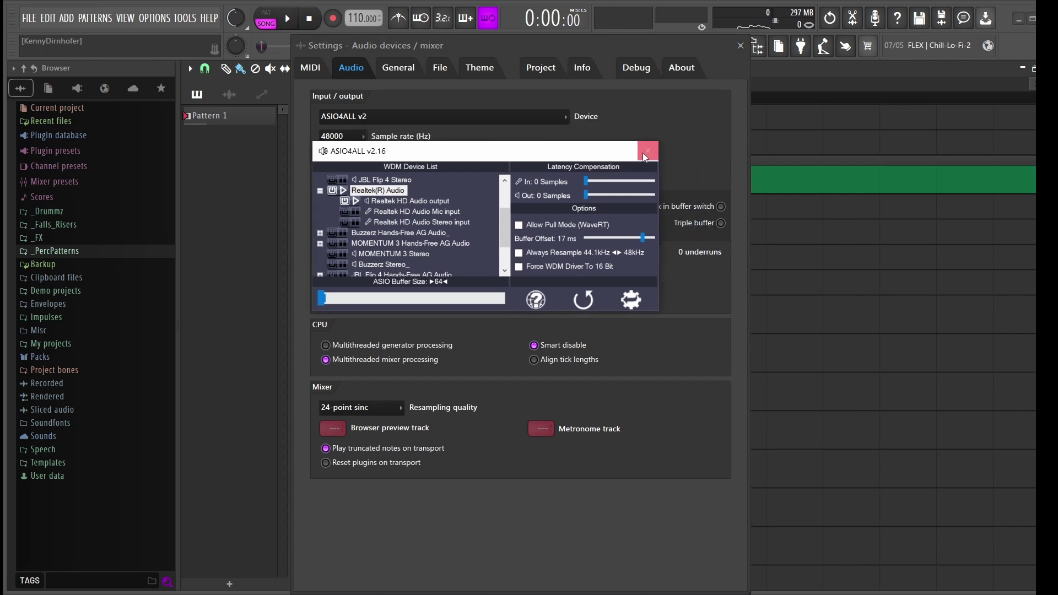
drag(606, 153, 592, 146)
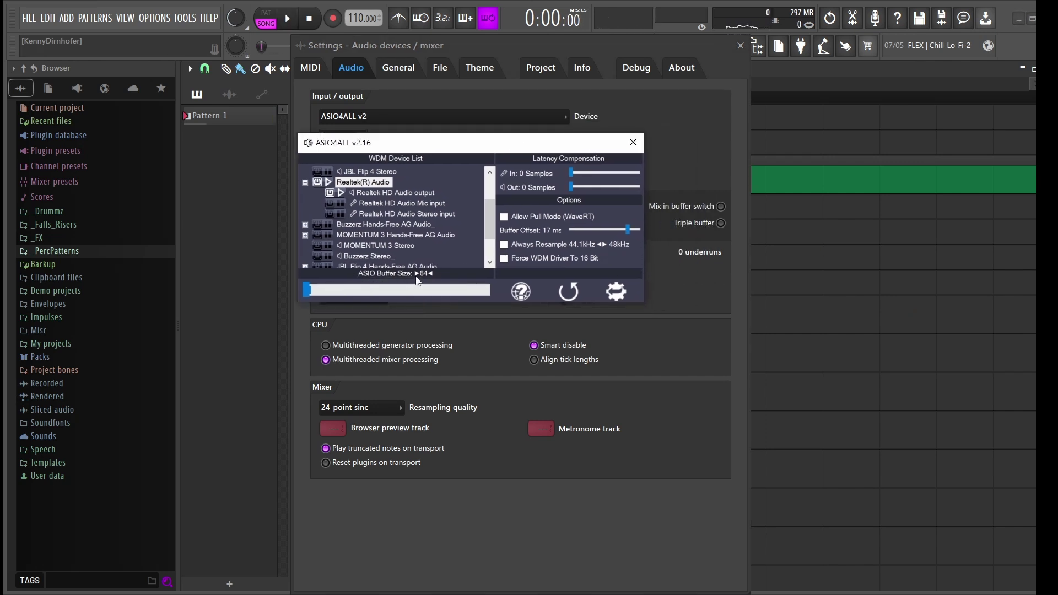
click(631, 142)
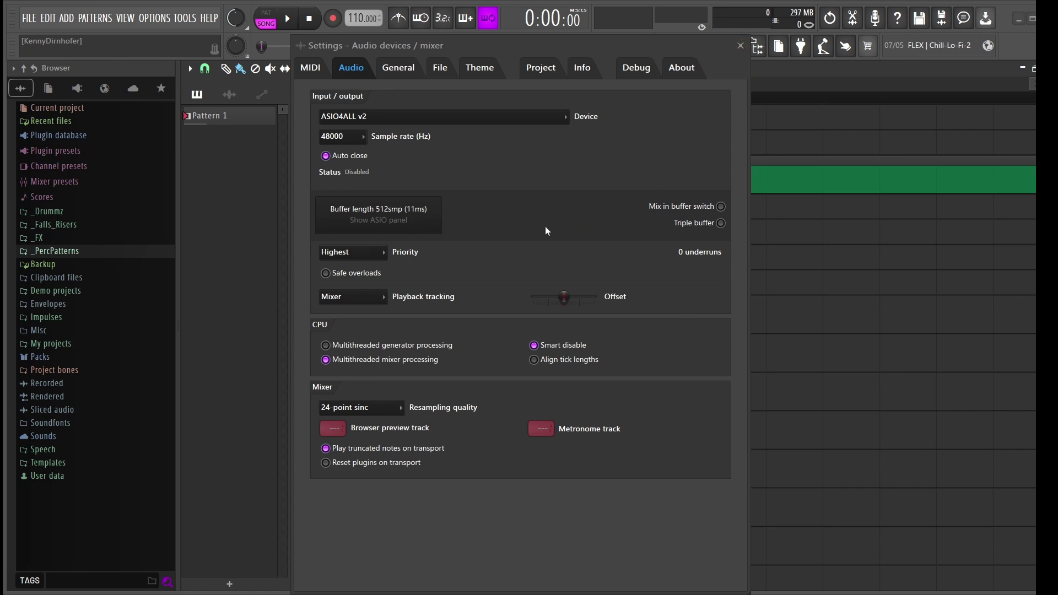
Step: Set the Realtek(R) Audio buffer offset to 11 ms in the ASIO4ALL panel and test playback
drag(473, 126, 581, 126)
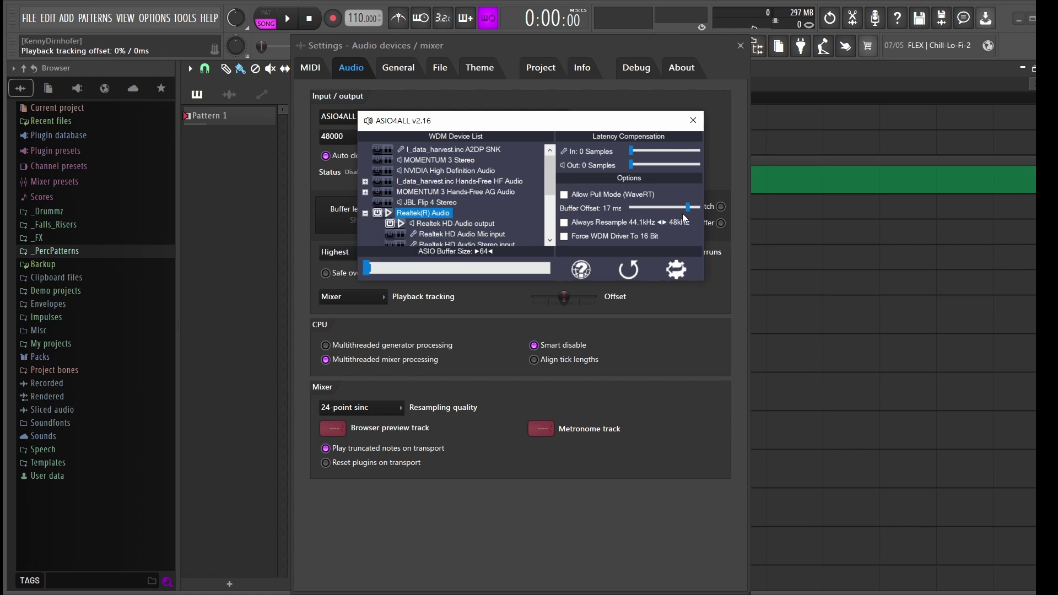
mouse_move(439, 217)
drag(689, 209, 657, 211)
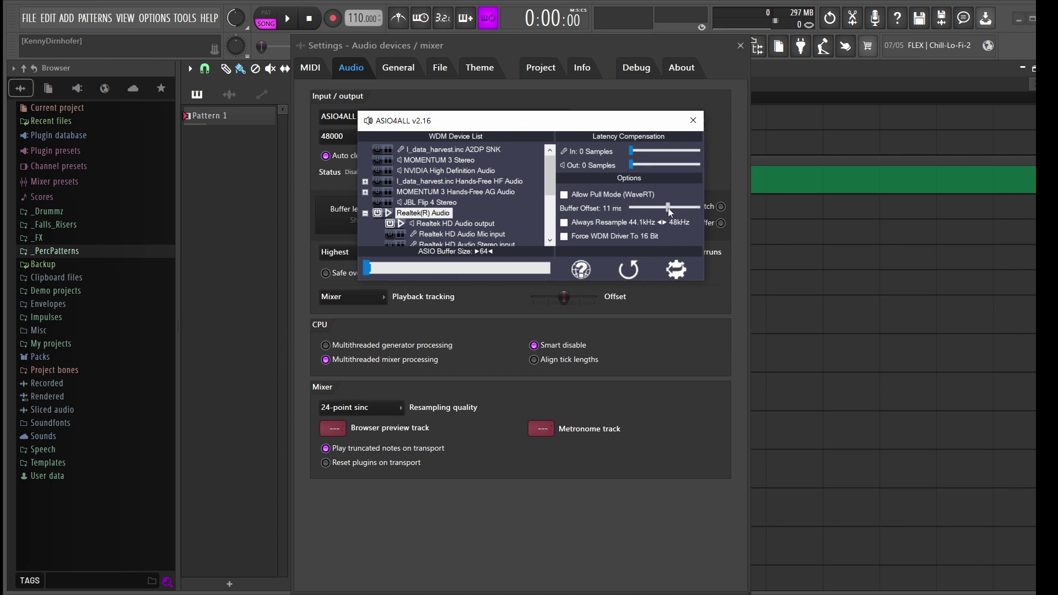
drag(671, 212, 692, 210)
right_click(839, 218)
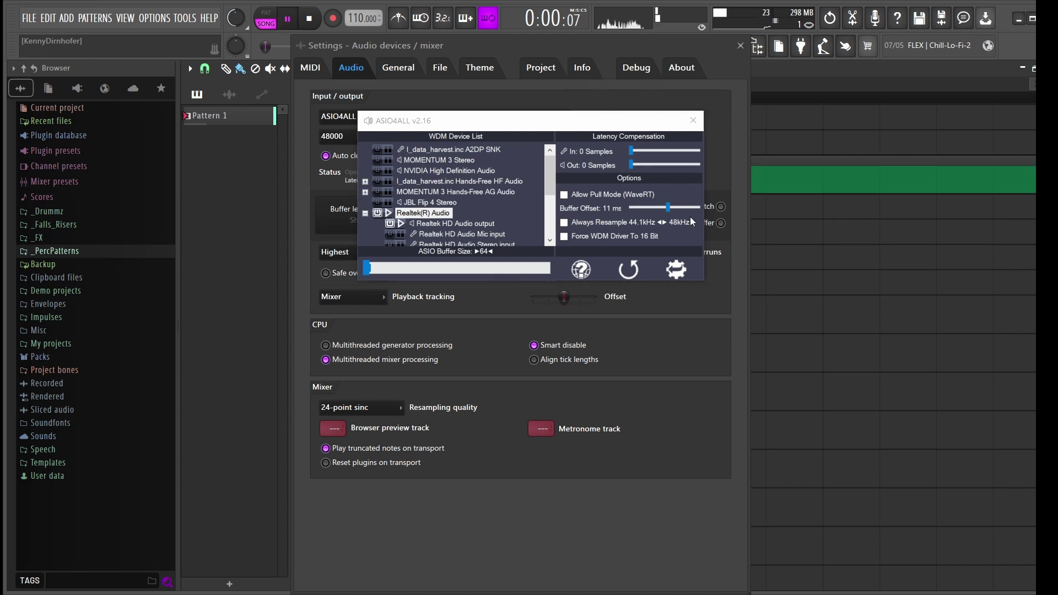
Step: Set the Realtek(R) Audio buffer offset to 0 ms and close the ASIO4ALL panel
click(688, 209)
mouse_move(681, 208)
mouse_down()
mouse_move(634, 208)
mouse_move(698, 208)
mouse_up()
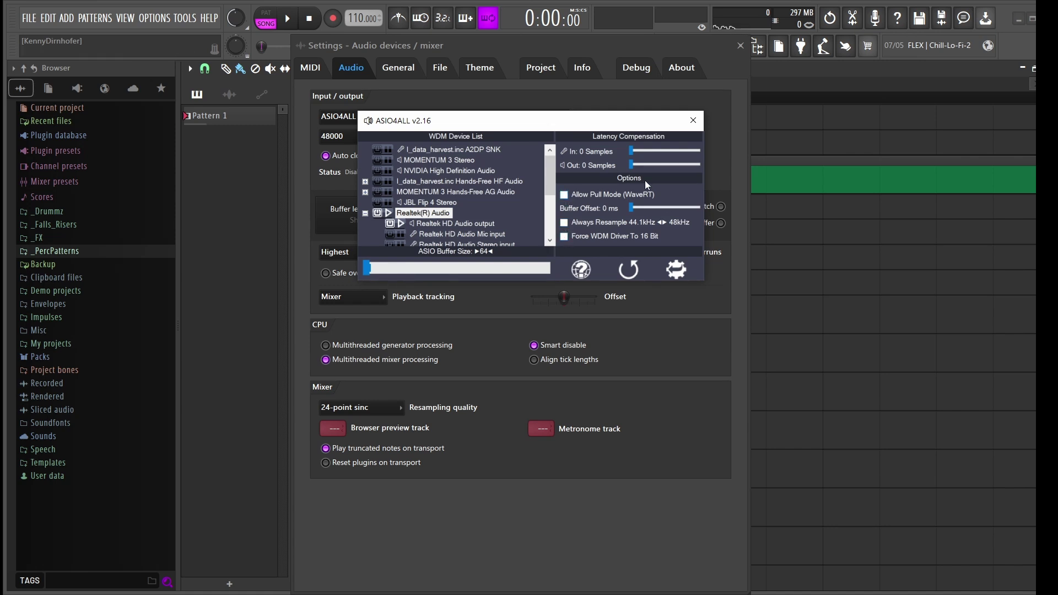
click(694, 120)
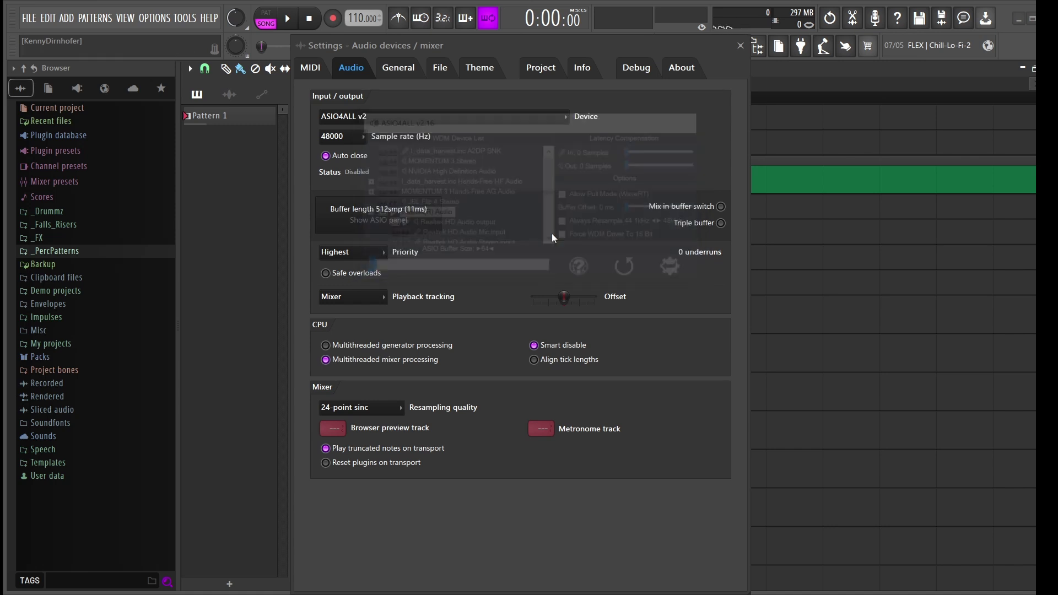
Step: Change the sample rate to 44100 Hz in the audio settings without saving the changes to untitled.flp
click(346, 136)
click(349, 166)
drag(412, 54, 703, 96)
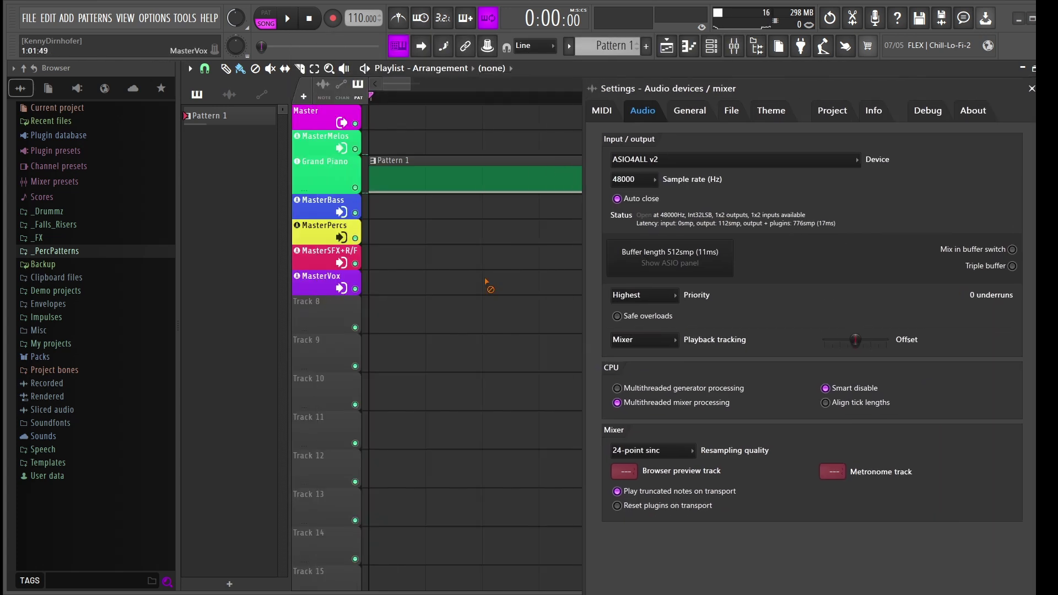
click(633, 179)
click(625, 190)
click(639, 347)
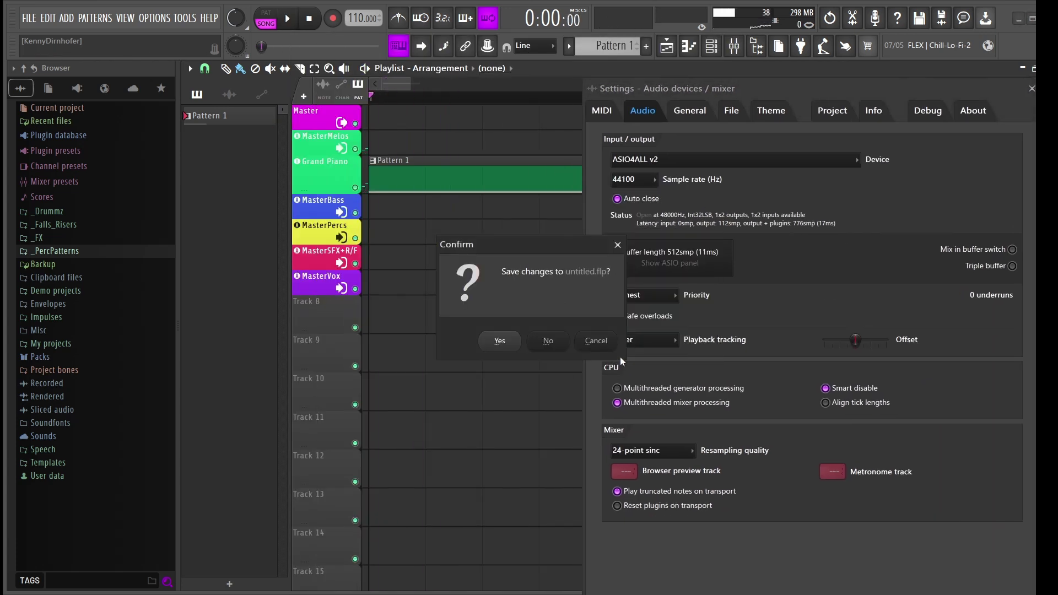
click(560, 342)
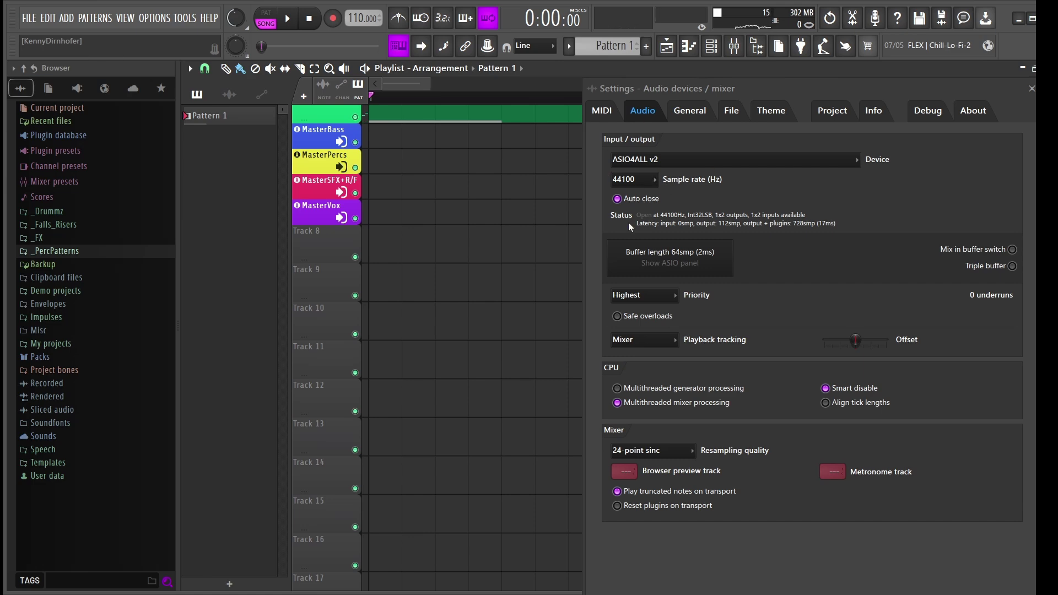
Step: Switch to the browser, examine the Reddit post's sample rate warning screenshot, return to FL Studio and close the audio settings
key(alt+Tab)
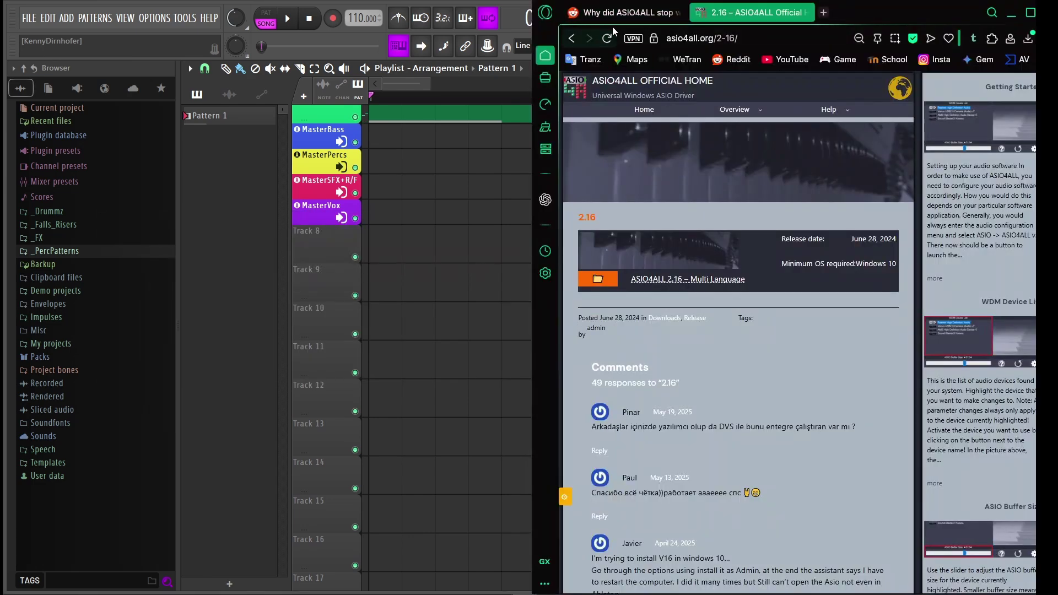
click(617, 12)
click(734, 220)
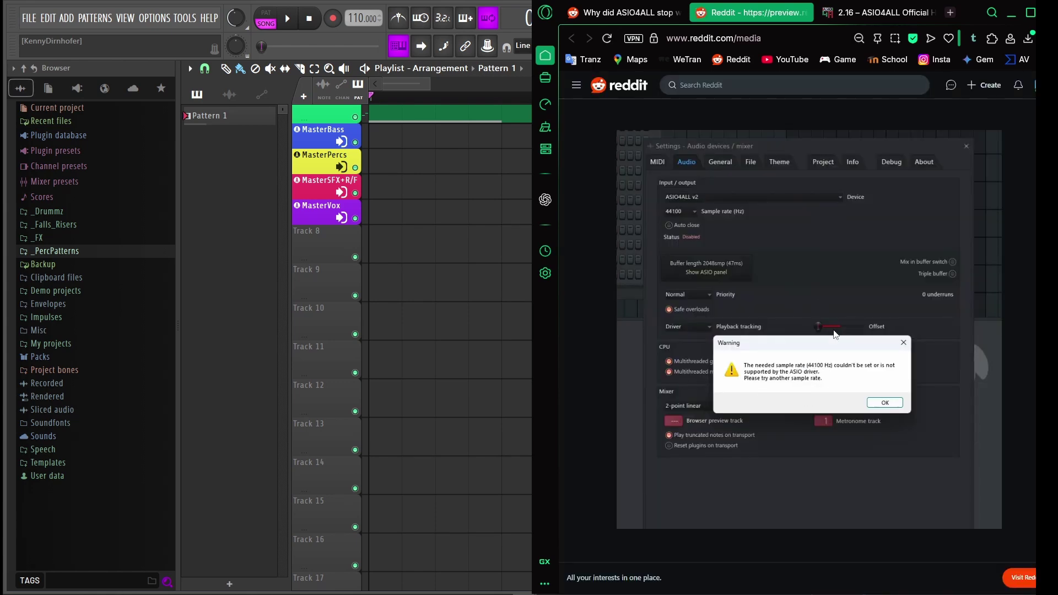
click(1012, 12)
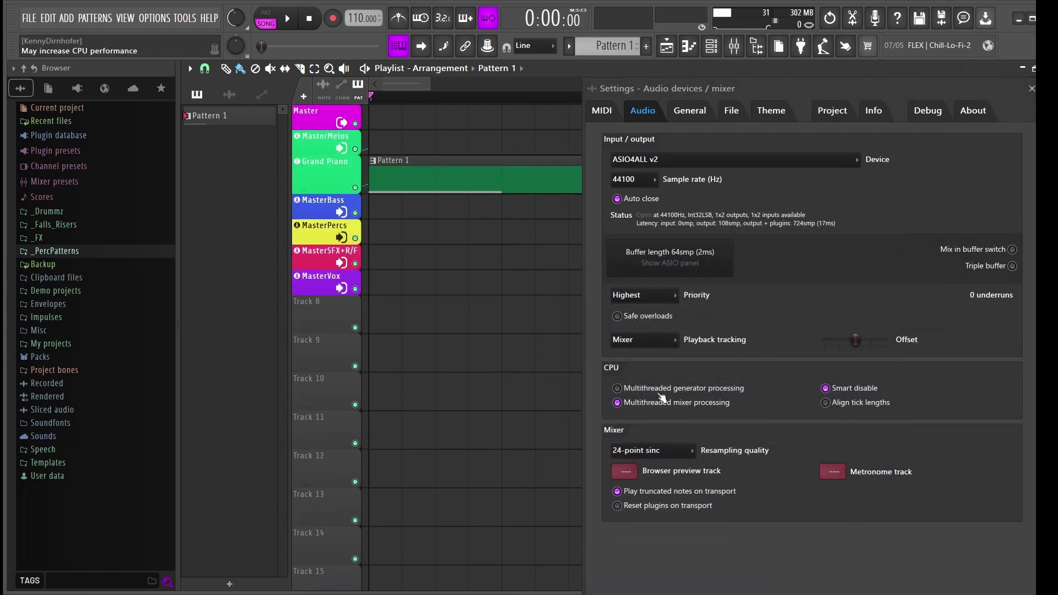
key(Escape)
key(super)
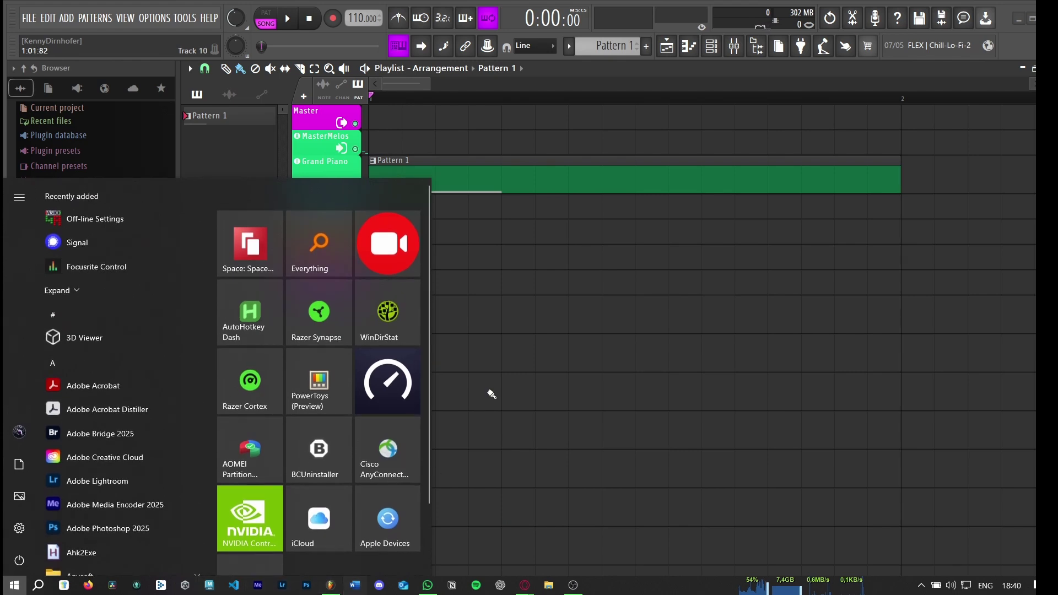
middle_click(517, 287)
key(super)
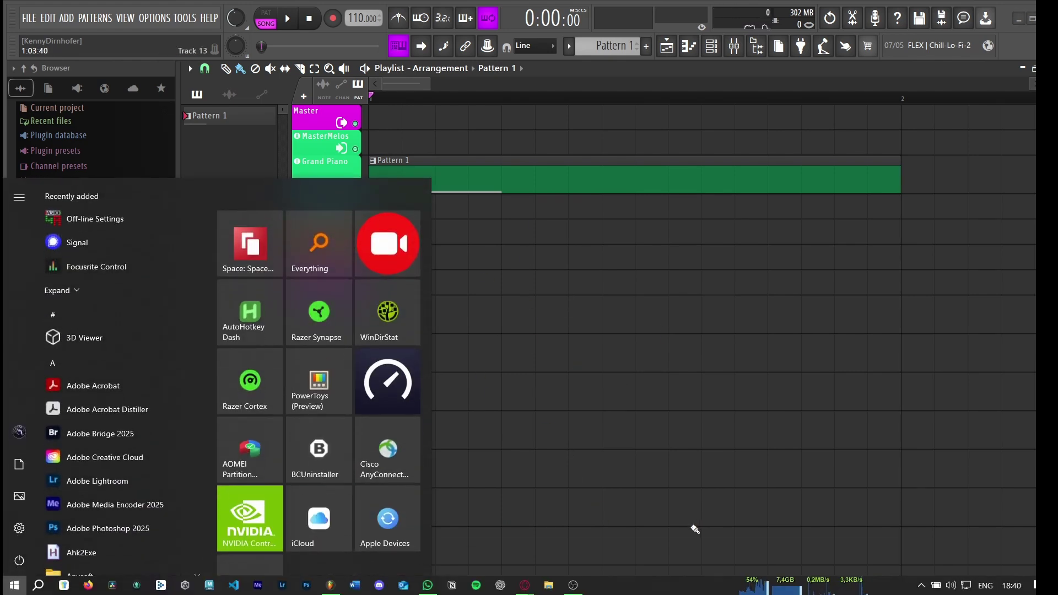
key(super)
click(666, 486)
key(super)
key(ctrl+z)
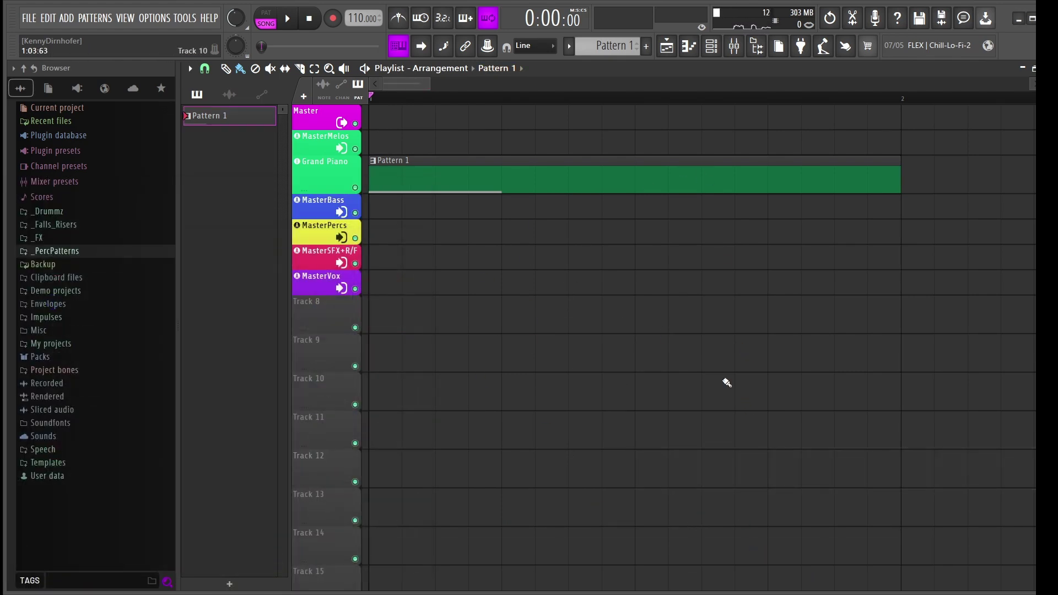